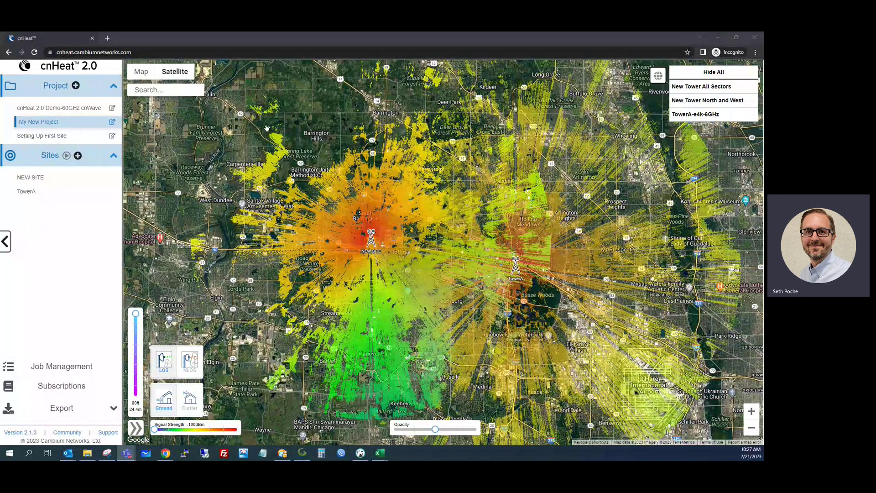
# Open a second tab and load the Cambium Support Center at support.cambiumnetworks.com
pyautogui.click(108, 37)
pyautogui.write('cnheat')
pyautogui.press('Return')
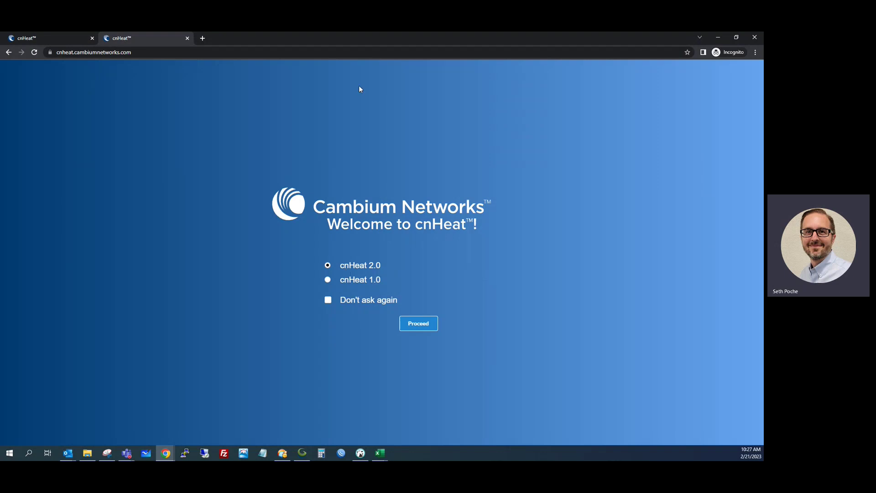
pyautogui.click(212, 51)
pyautogui.write('sup')
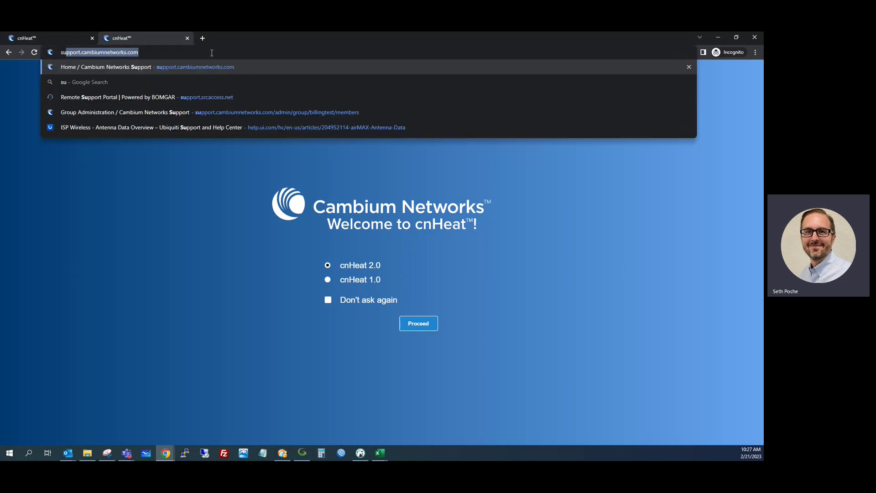
pyautogui.press('Return')
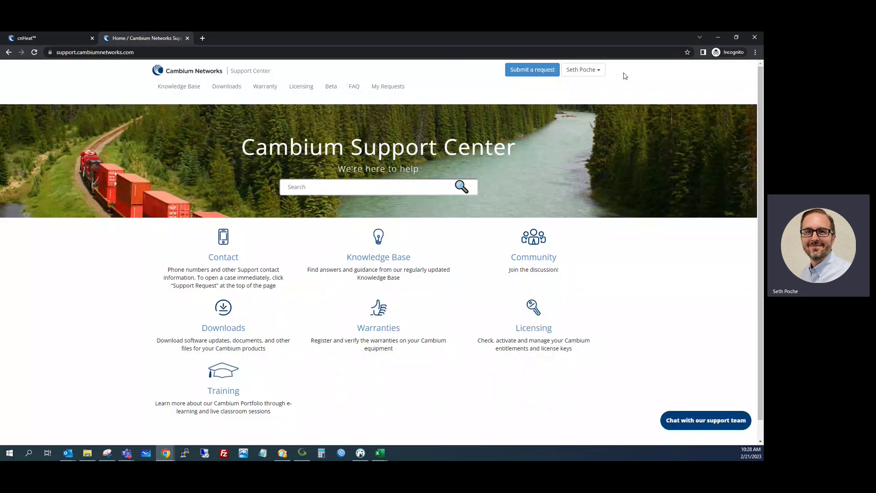
# Check the Support Center account menu, then go back to cnHeat and hide all coverage layers
pyautogui.click(586, 69)
pyautogui.click(548, 81)
pyautogui.click(60, 38)
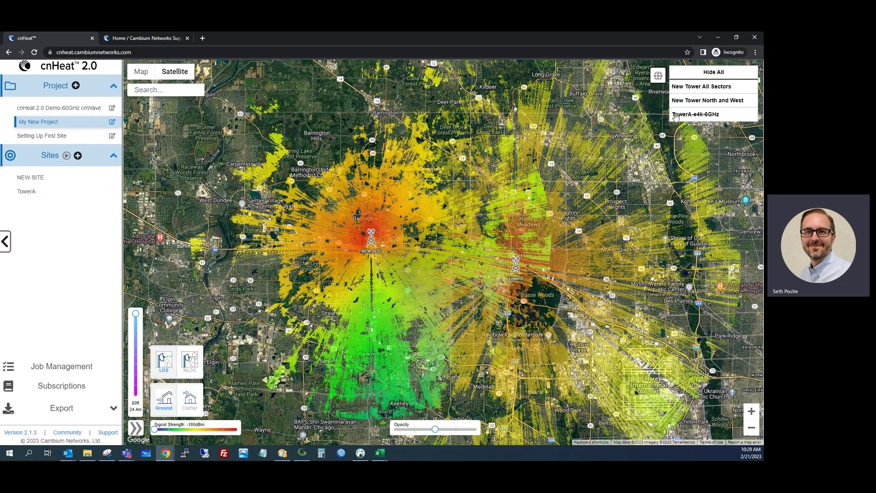
pyautogui.click(704, 73)
# Toggle the three legend layers back on, then off again, leaving every coverage heatmap hidden
pyautogui.click(697, 87)
pyautogui.click(698, 100)
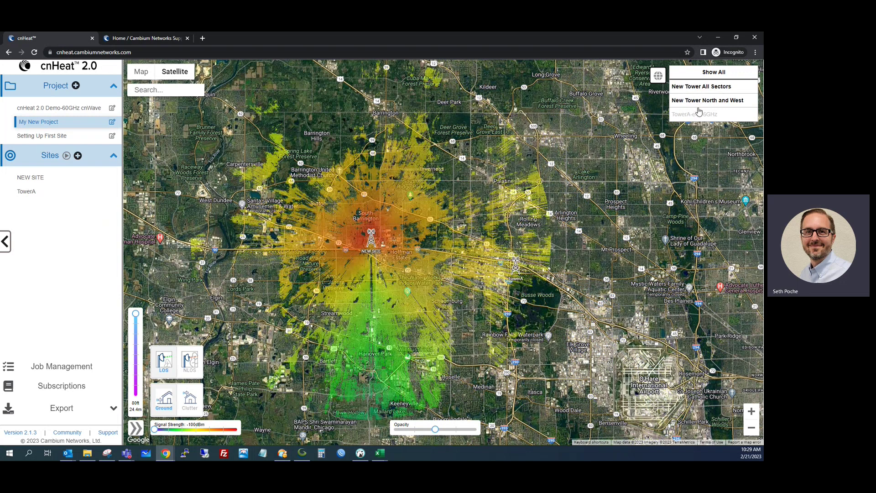
pyautogui.click(698, 115)
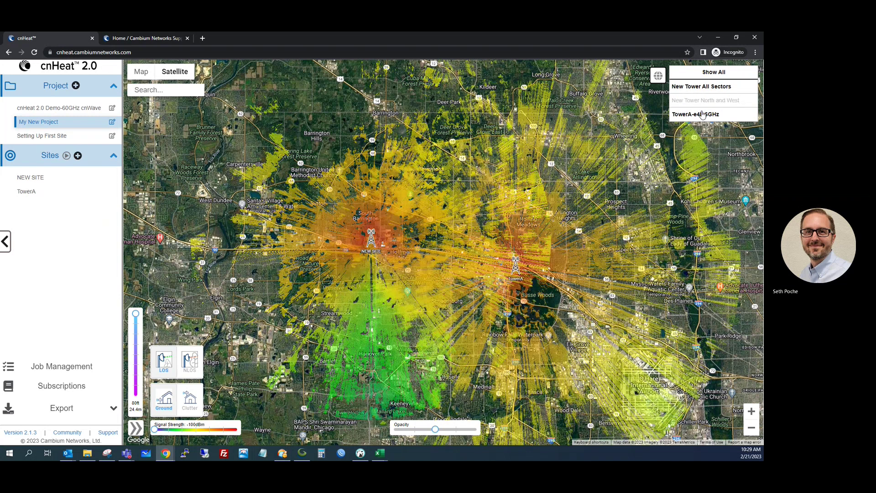
pyautogui.click(697, 115)
pyautogui.click(698, 101)
pyautogui.click(696, 87)
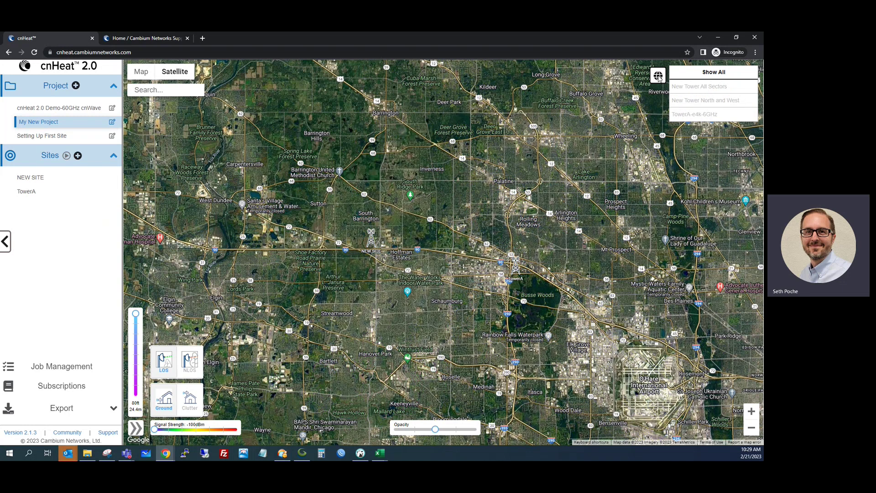
pyautogui.scroll(-3, 486, 210)
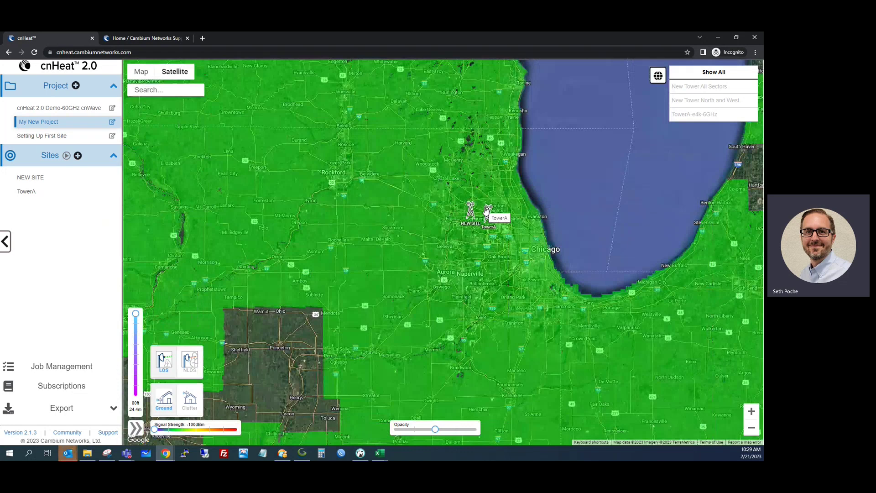
# Centre the two towers, turn off the green regional overlay, and zoom back in near Schaumburg and O'Hare
pyautogui.scroll(-1, 486, 210)
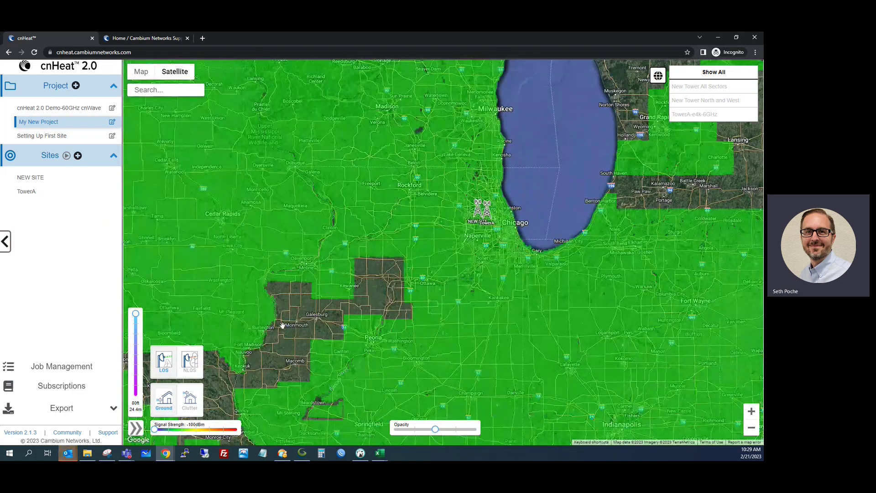
pyautogui.scroll(-1, 303, 319)
pyautogui.scroll(-1, 303, 319)
pyautogui.scroll(2, 316, 301)
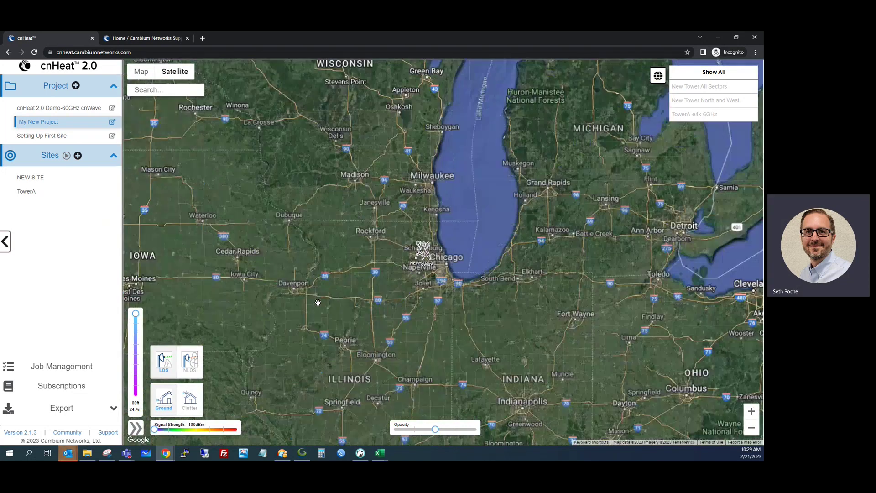
pyautogui.scroll(1, 334, 302)
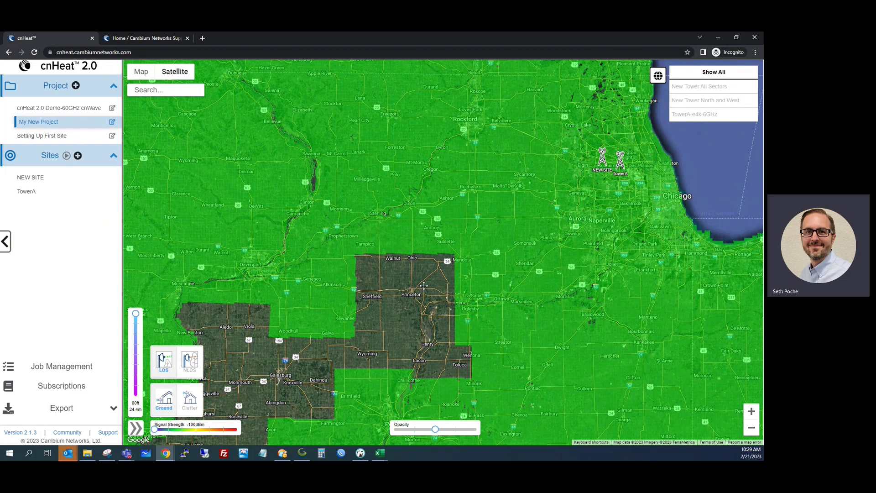
pyautogui.moveTo(424, 286); pyautogui.dragTo(274, 369)
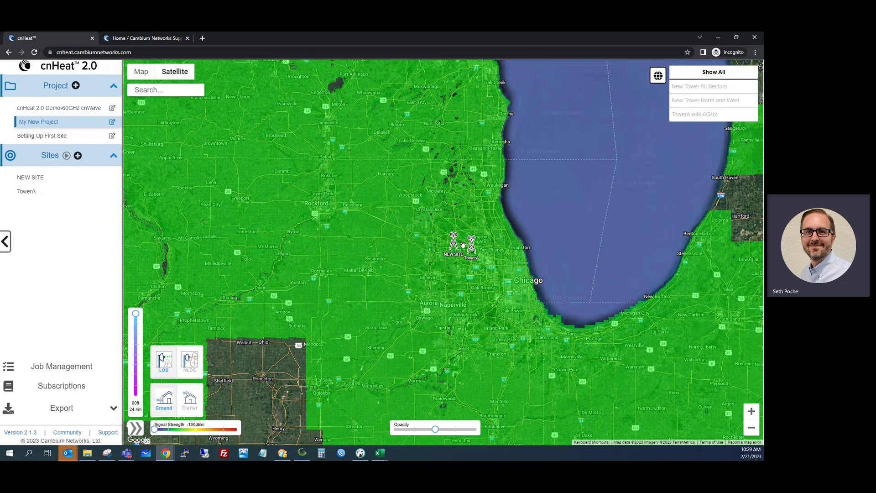
pyautogui.scroll(2, 463, 245)
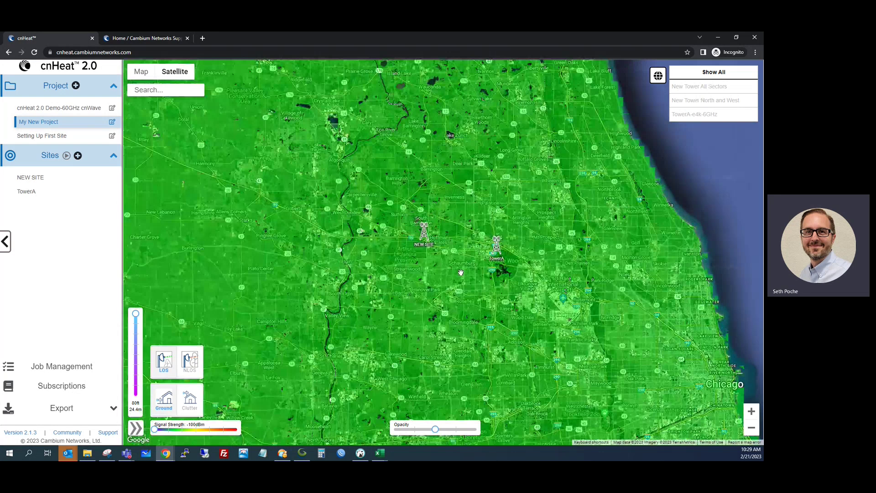
pyautogui.click(658, 78)
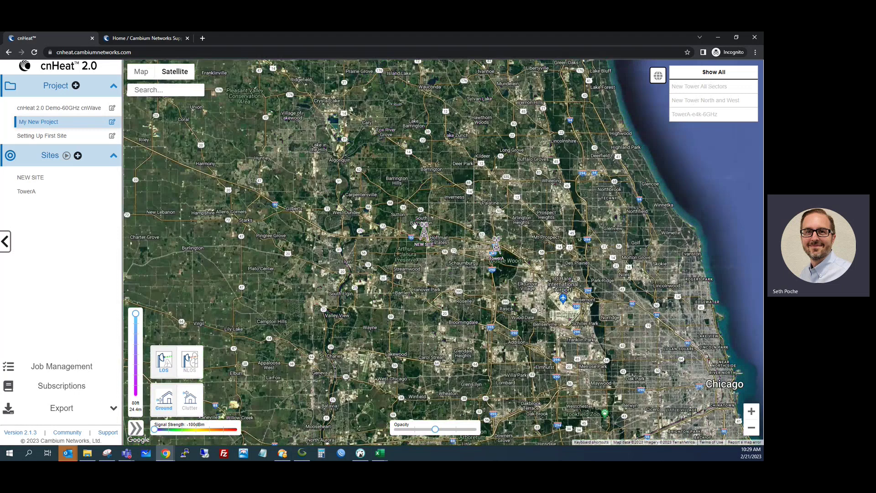
pyautogui.scroll(1, 453, 248)
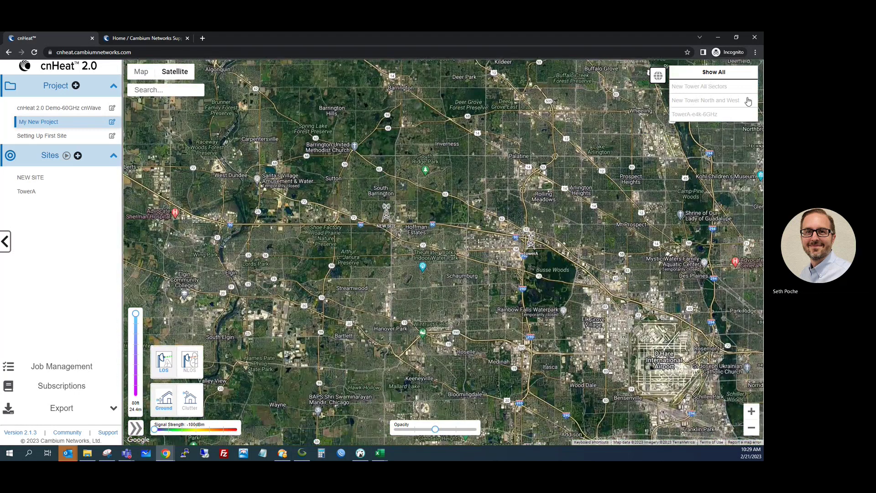
# Show the New Tower All Sectors heatmap on NEW SITE and raise the signal threshold above -92dBm
pyautogui.click(719, 86)
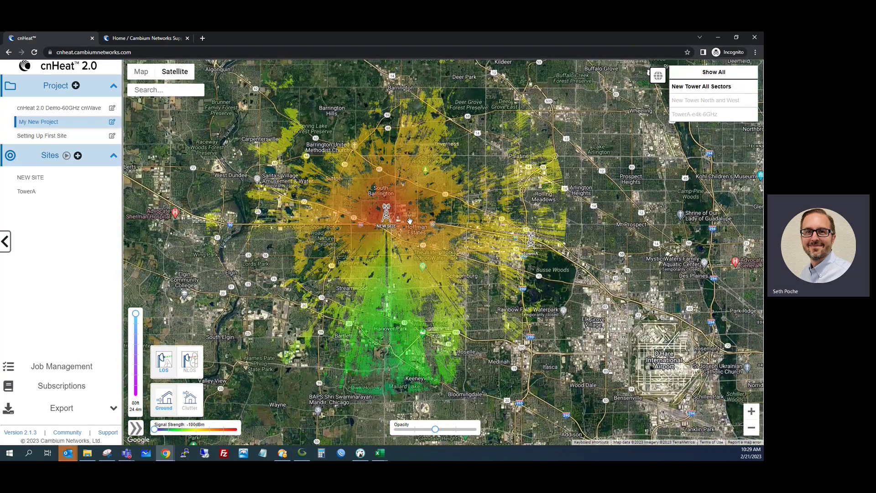
pyautogui.moveTo(307, 202); pyautogui.dragTo(360, 225)
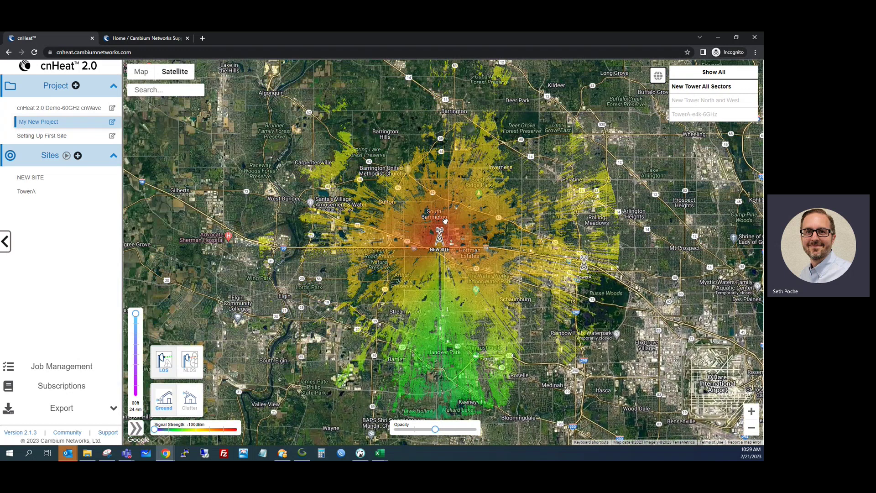
pyautogui.scroll(1, 445, 221)
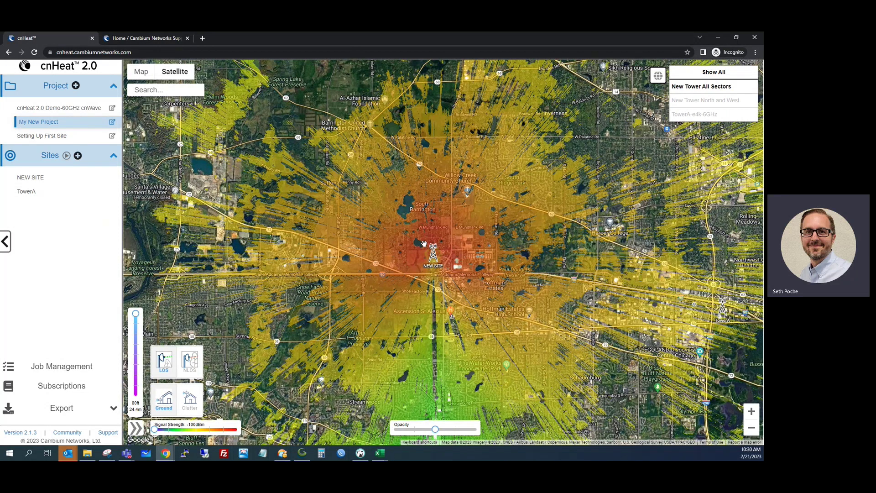
pyautogui.moveTo(154, 429); pyautogui.dragTo(166, 430)
pyautogui.moveTo(166, 431); pyautogui.dragTo(176, 429)
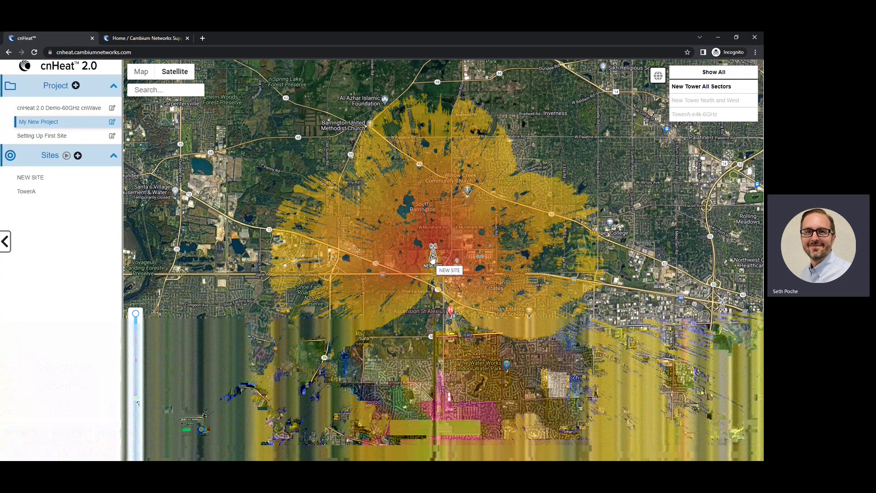
# Lower the receiver height from 80 ft to 10 ft and zoom in on the fields east of W Mundhank Rd
pyautogui.moveTo(138, 320)
pyautogui.moveTo(138, 319)
pyautogui.mouseDown()
pyautogui.moveTo(141, 380)
pyautogui.moveTo(135, 316)
pyautogui.mouseUp()
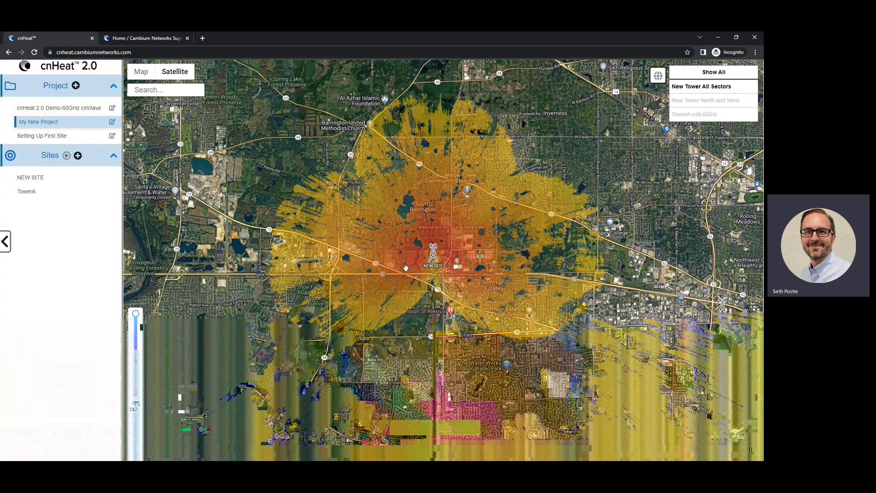
pyautogui.scroll(6, 377, 256)
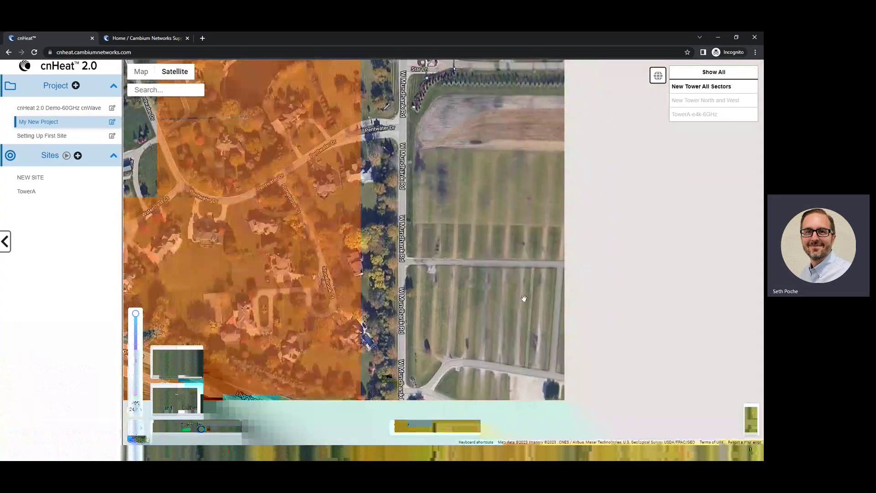
pyautogui.scroll(2, 524, 297)
pyautogui.moveTo(564, 260); pyautogui.dragTo(491, 290)
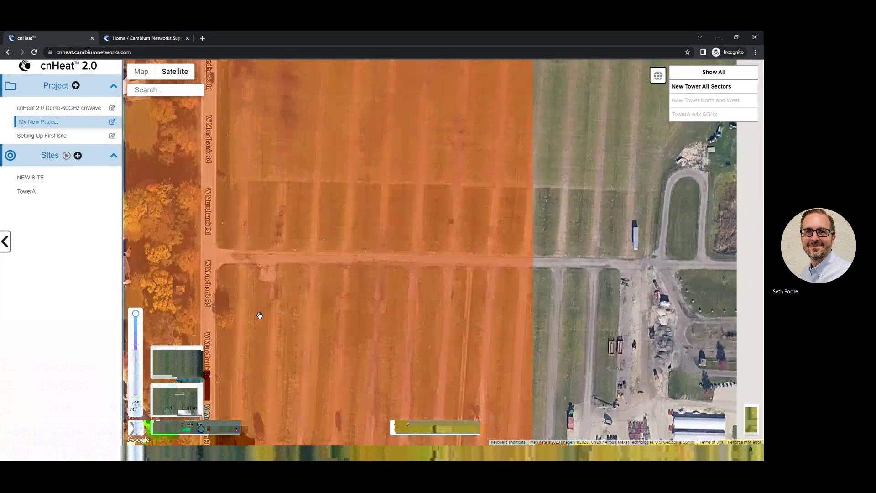
pyautogui.moveTo(137, 318)
pyautogui.moveTo(137, 318); pyautogui.dragTo(136, 387)
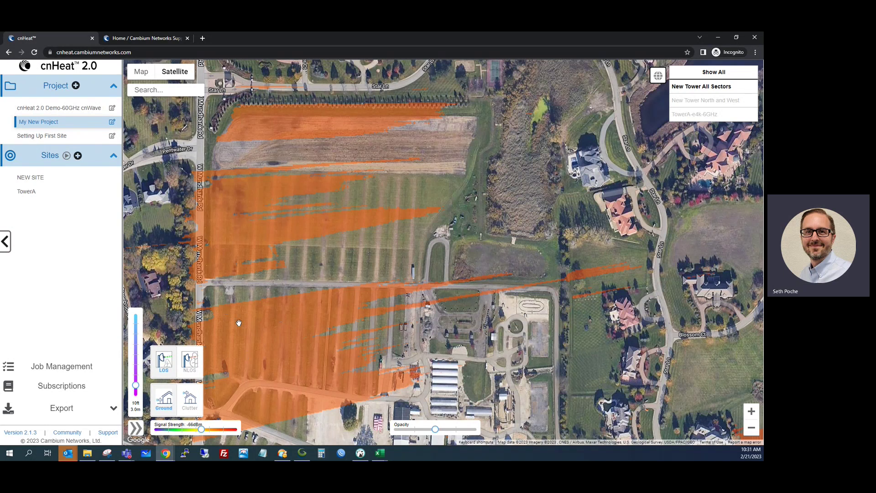
# Lower the receiver height to 6 ft and pan east across the coverage area
pyautogui.moveTo(136, 386); pyautogui.dragTo(136, 393)
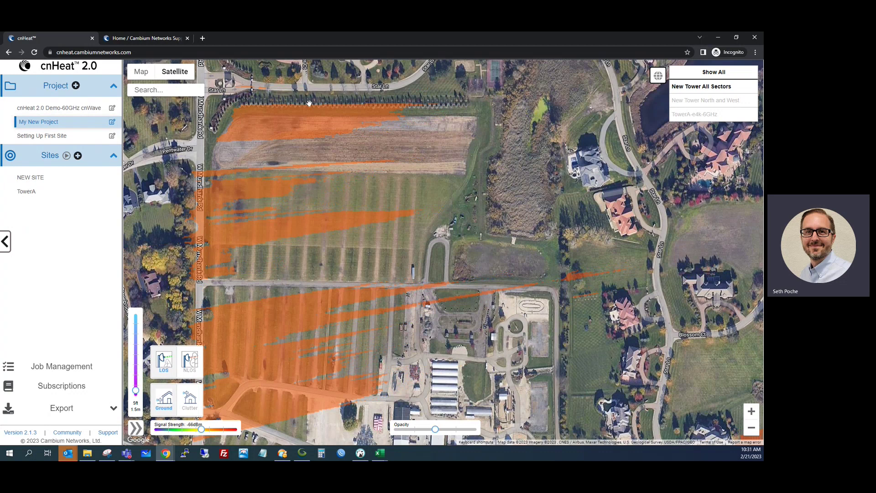
pyautogui.moveTo(486, 282); pyautogui.dragTo(425, 273)
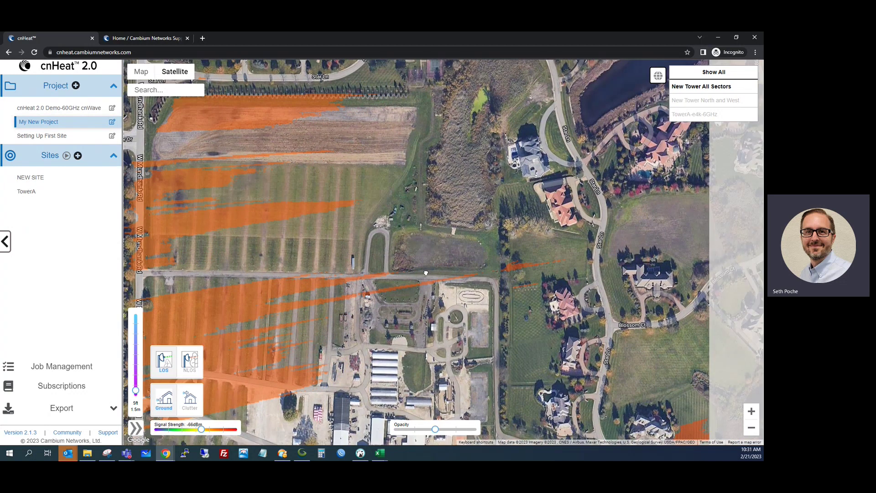
pyautogui.scroll(-1, 426, 273)
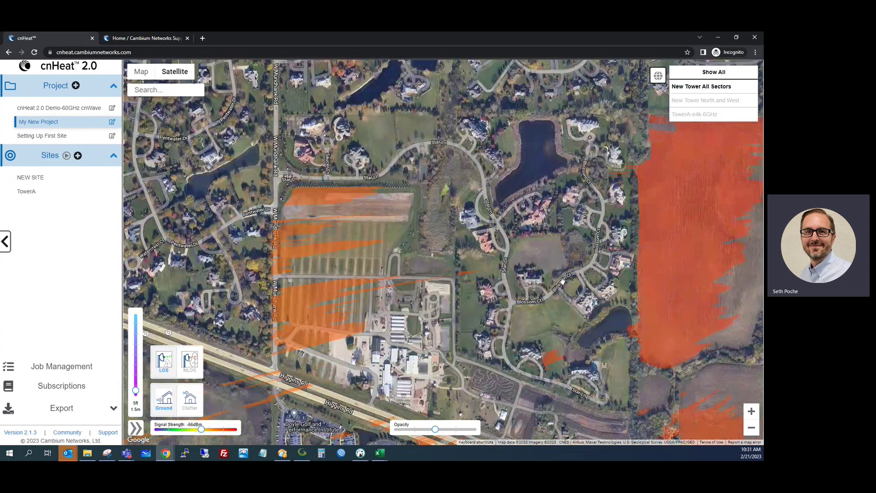
pyautogui.scroll(-1, 584, 281)
pyautogui.moveTo(585, 281); pyautogui.dragTo(427, 227)
pyautogui.scroll(2, 427, 226)
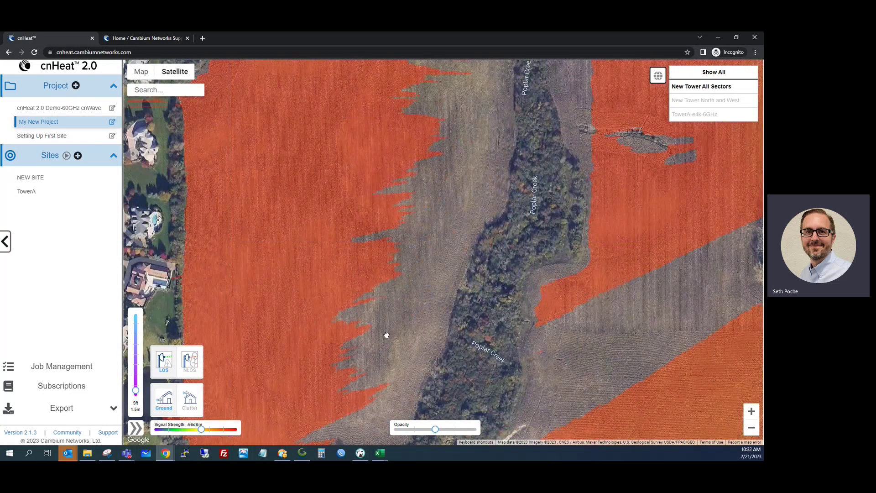
# Zoom in on the Star Ln / Blossom Ct houses and show the signal readout for one roof
pyautogui.moveTo(462, 242); pyautogui.dragTo(495, 173)
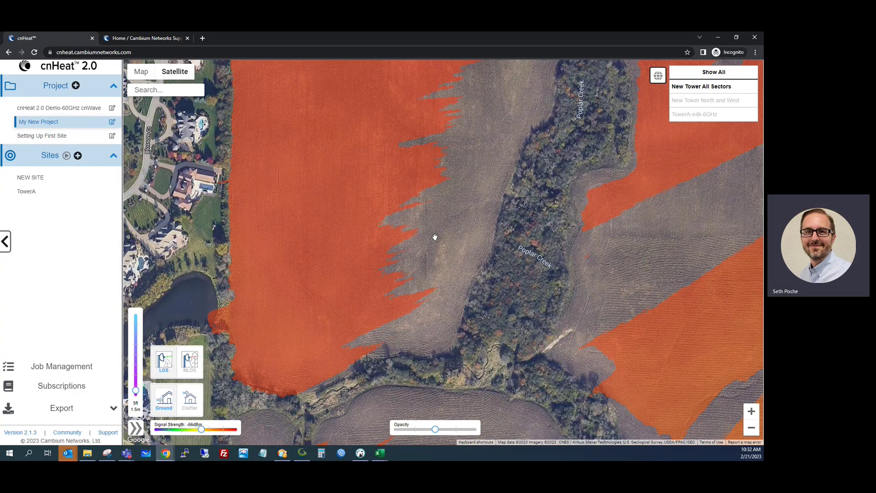
pyautogui.moveTo(328, 244); pyautogui.dragTo(412, 250)
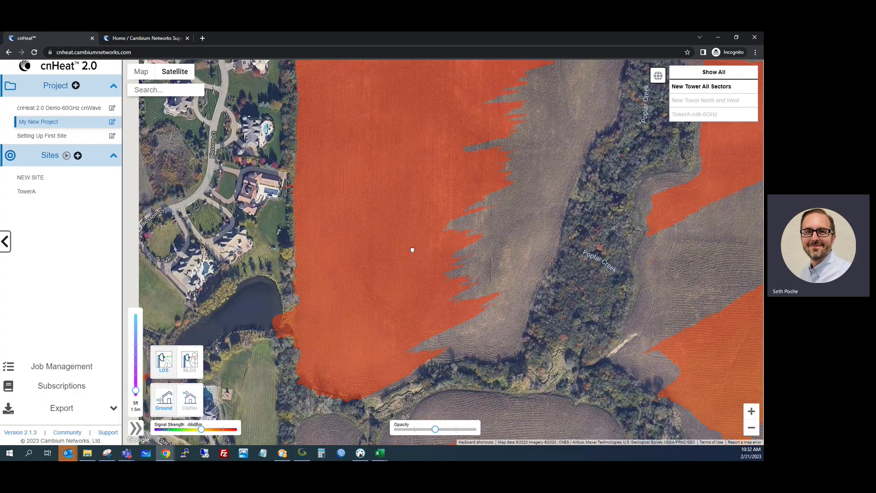
pyautogui.scroll(-2, 413, 249)
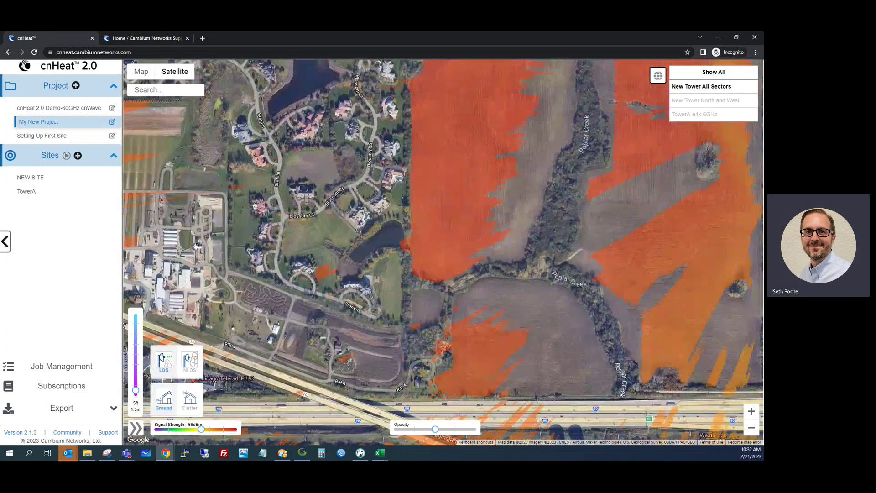
pyautogui.moveTo(259, 262); pyautogui.dragTo(515, 274)
pyautogui.scroll(2, 306, 287)
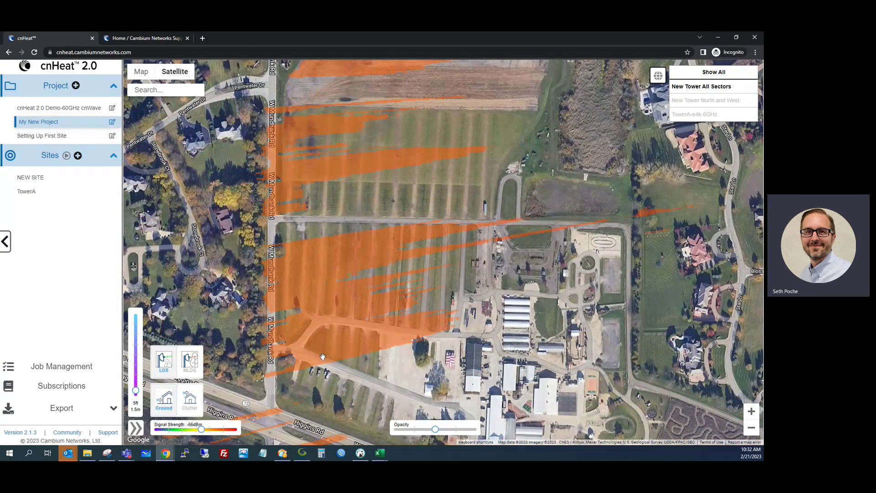
pyautogui.moveTo(434, 336); pyautogui.dragTo(344, 270)
pyautogui.scroll(2, 402, 249)
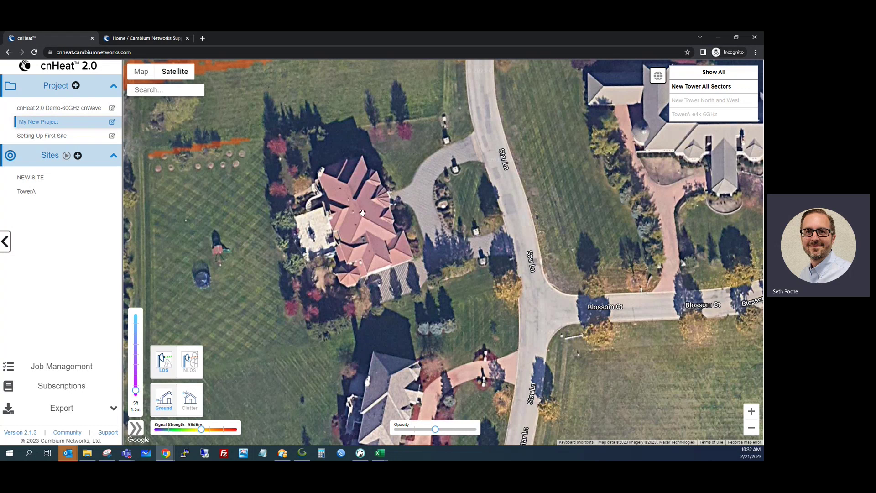
pyautogui.click(362, 213)
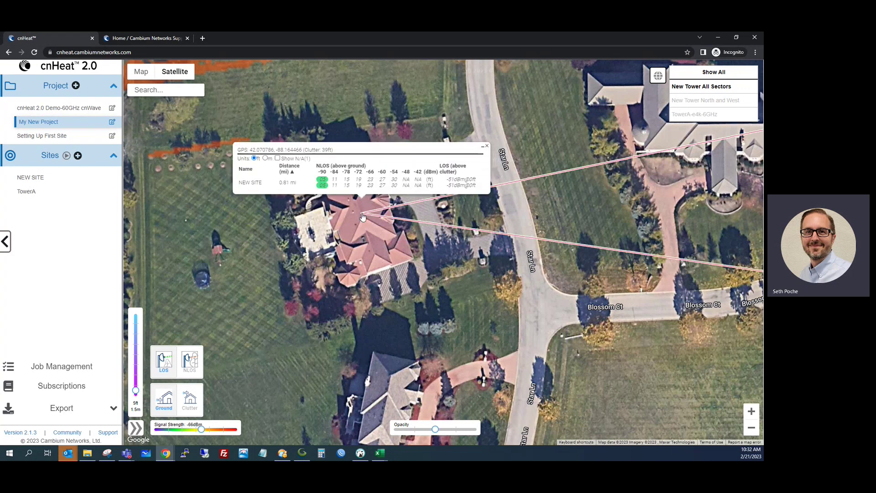
# Select the 39 ft clutter height value in the house's signal readout
pyautogui.moveTo(322, 151); pyautogui.dragTo(327, 152)
# Close the readout, switch to clutter-based coverage at a 2 ft receiver height, and zoom in on the house
pyautogui.click(487, 146)
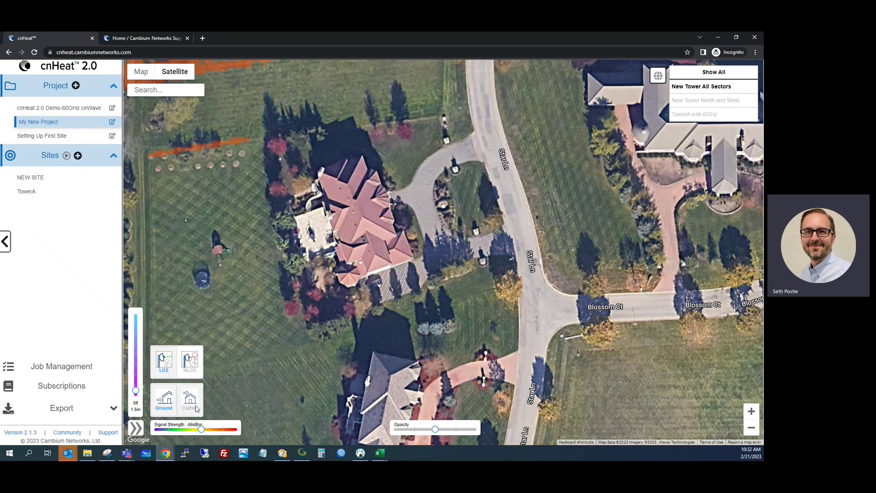
pyautogui.click(190, 399)
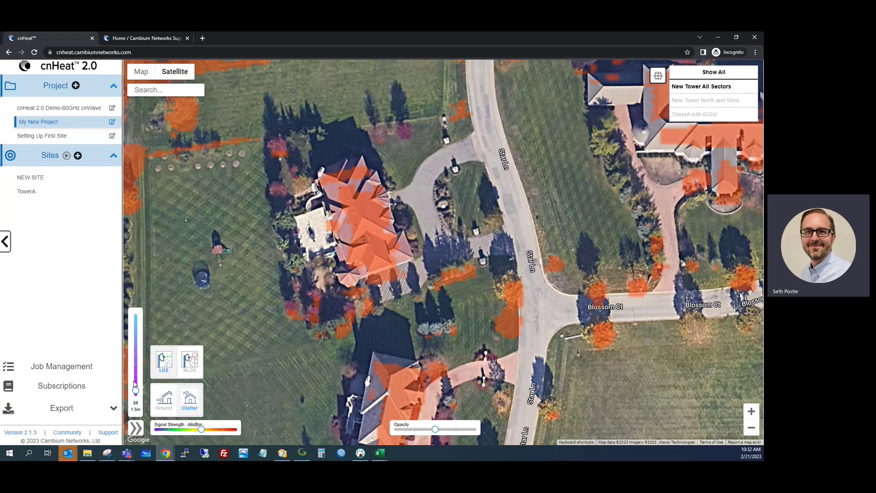
pyautogui.moveTo(136, 391); pyautogui.dragTo(136, 394)
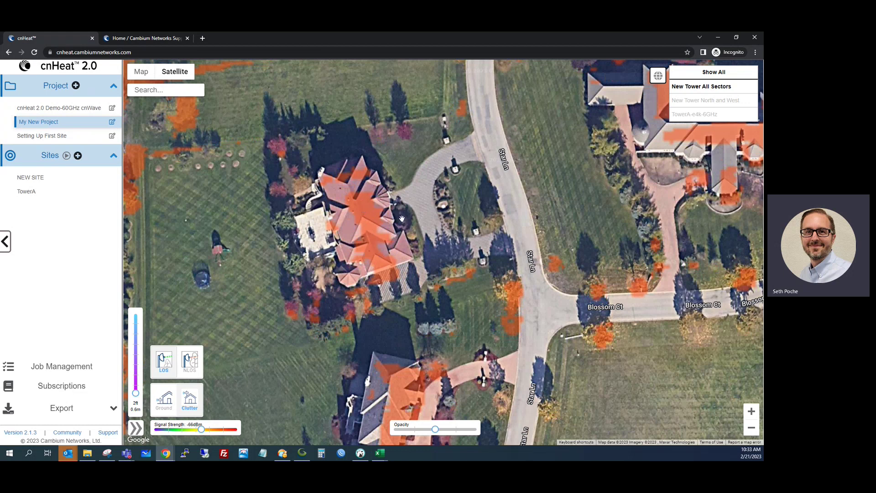
pyautogui.moveTo(398, 341); pyautogui.dragTo(398, 339)
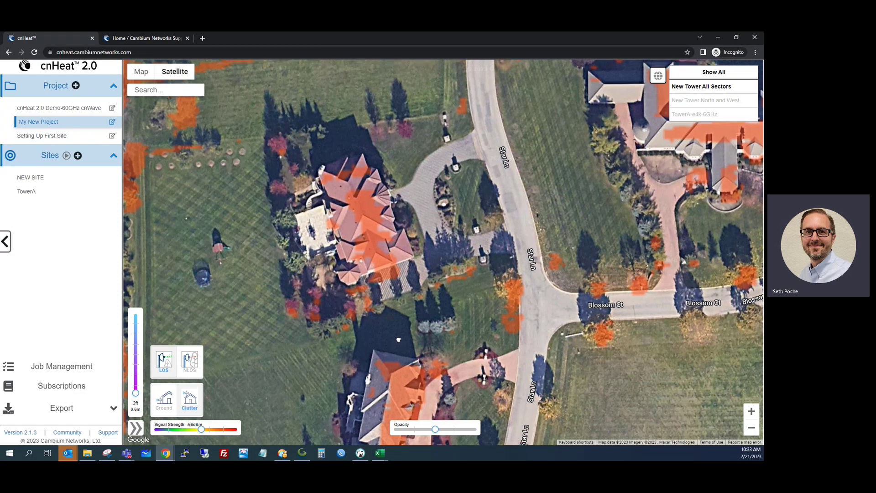
pyautogui.scroll(2, 398, 339)
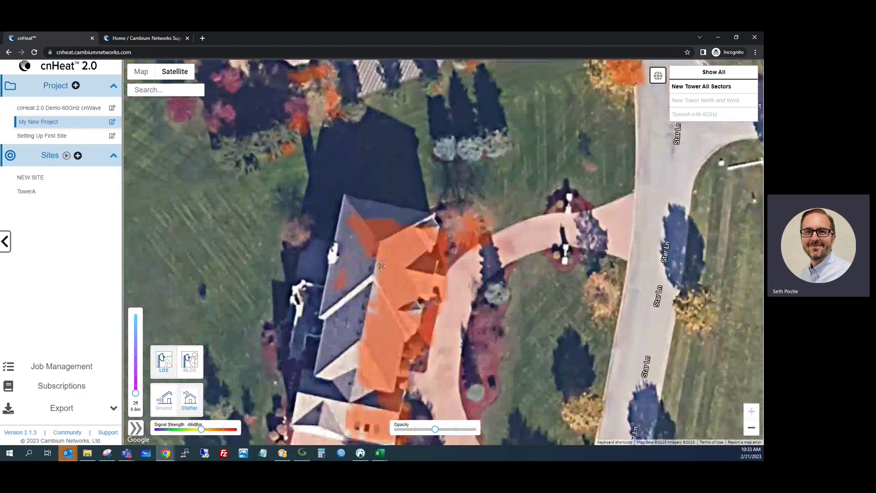
# Check the roof's signal readings, minimise them, and raise the receiver height to 22 ft
pyautogui.click(383, 230)
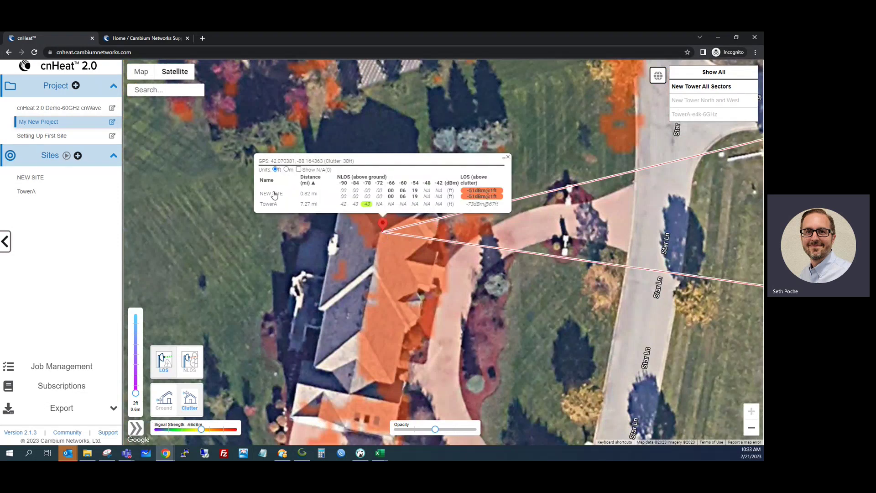
pyautogui.click(504, 160)
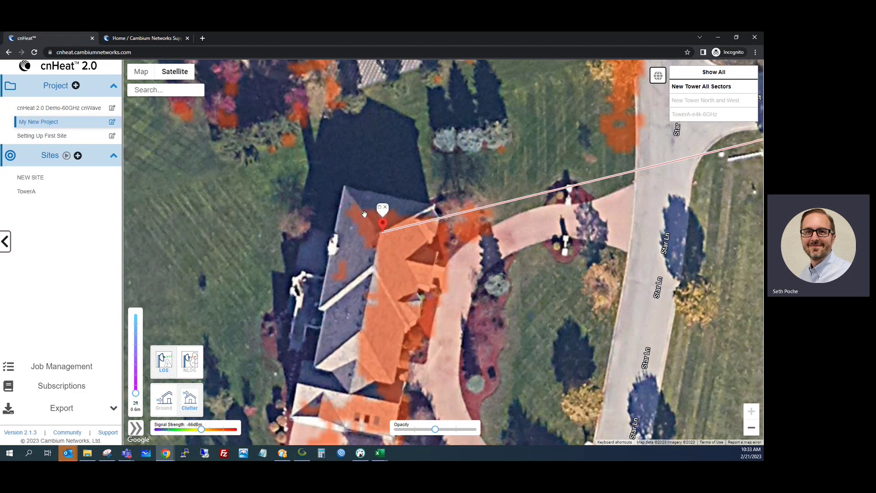
pyautogui.moveTo(135, 393); pyautogui.dragTo(135, 375)
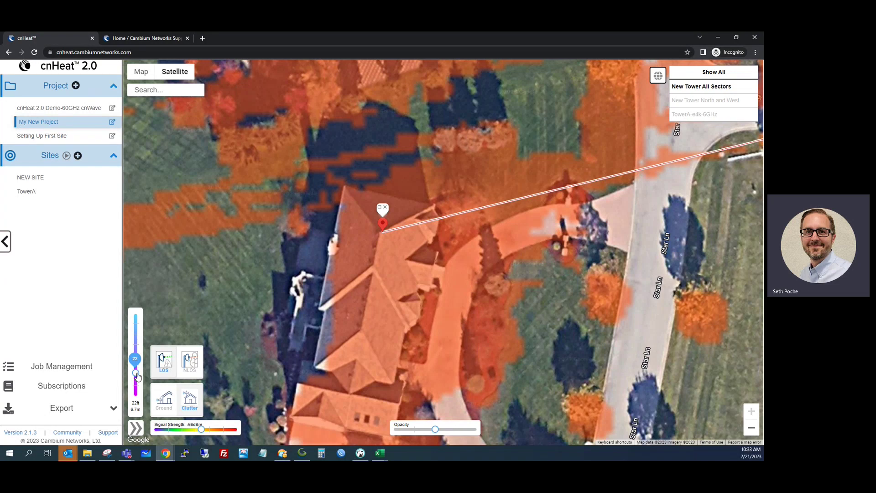
# Move the test point to another roof spot, select its 42 ft clutter value, and close the readout
pyautogui.click(367, 301)
pyautogui.click(364, 277)
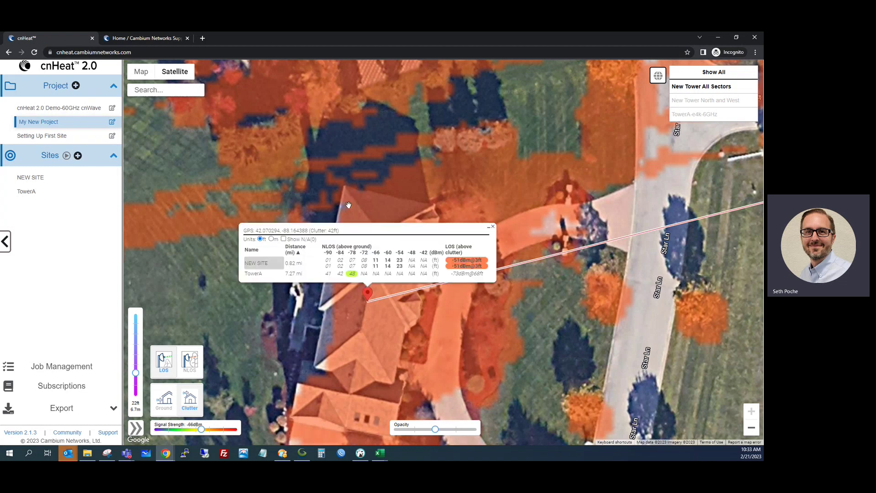
pyautogui.doubleClick(331, 230)
pyautogui.click(492, 228)
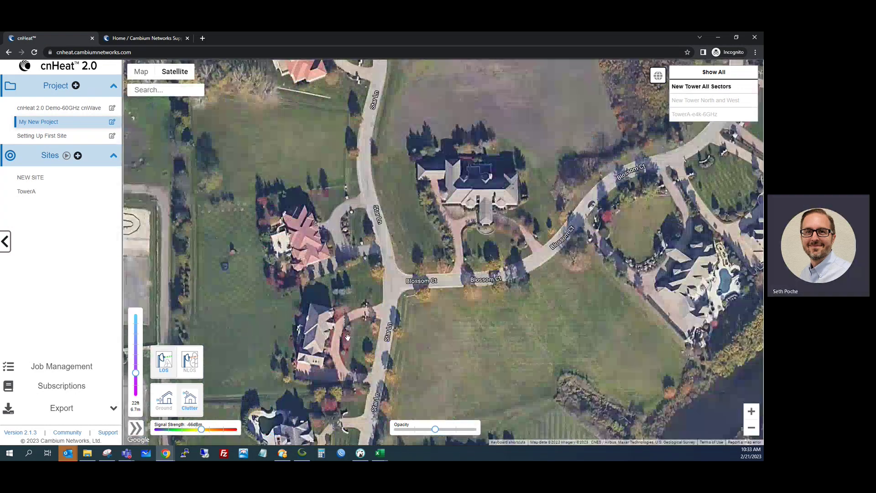
# Check the signal readings at a house on Star Ln
pyautogui.click(375, 330)
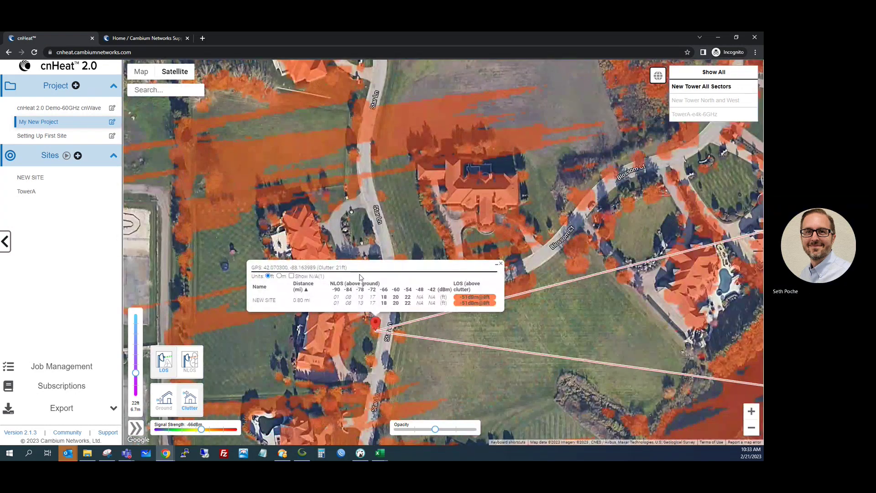
pyautogui.click(500, 264)
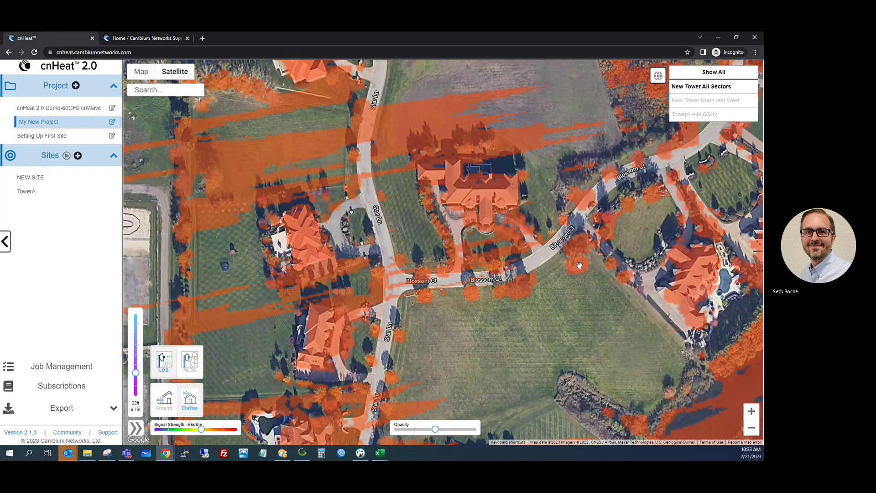
pyautogui.scroll(-3, 296, 274)
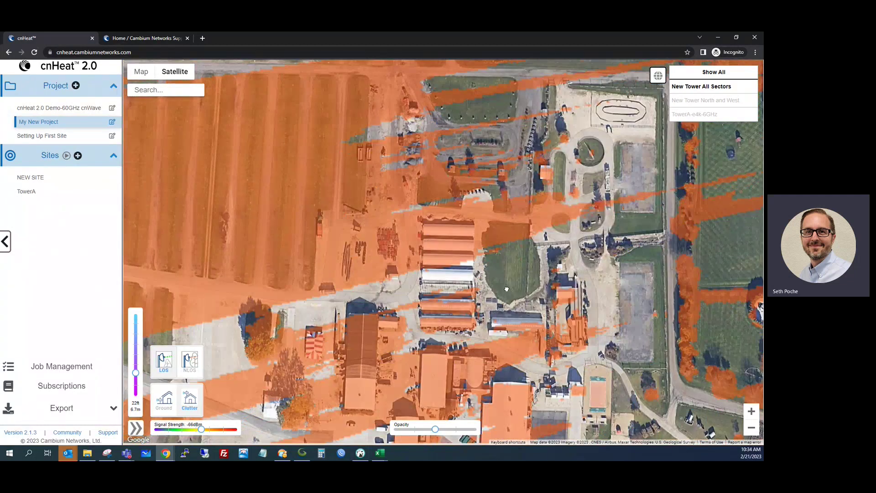
pyautogui.scroll(3, 432, 330)
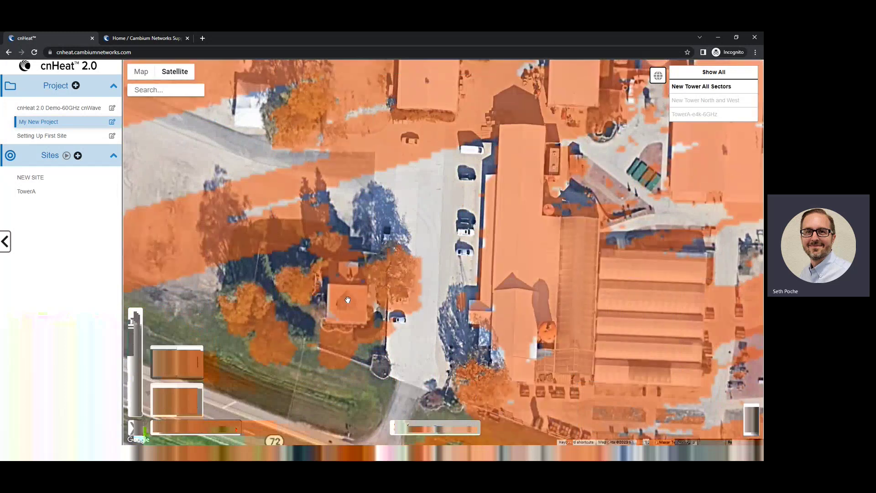
# Check the signal at the house near the barns, then zoom out to the wide farm area
pyautogui.click(347, 300)
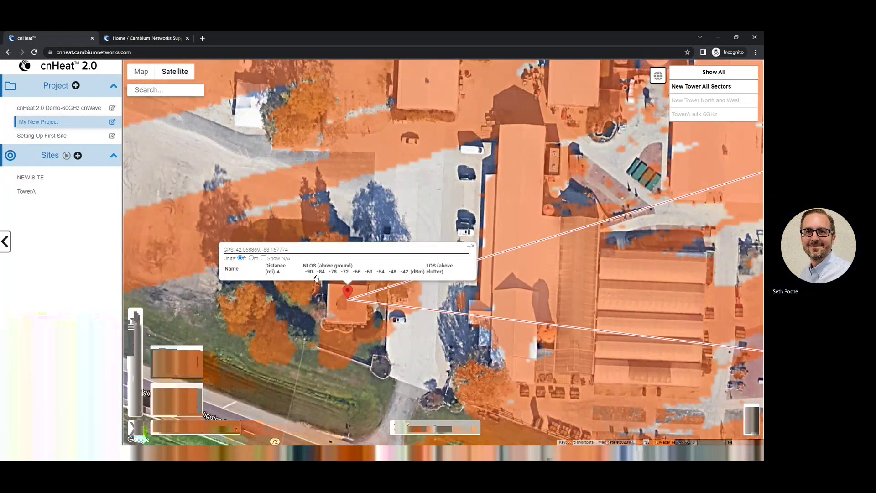
pyautogui.click(473, 225)
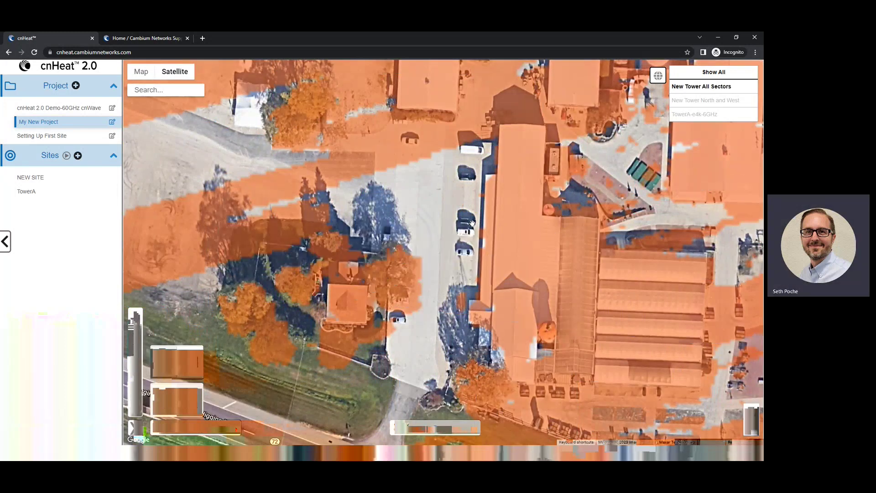
pyautogui.scroll(-3, 339, 336)
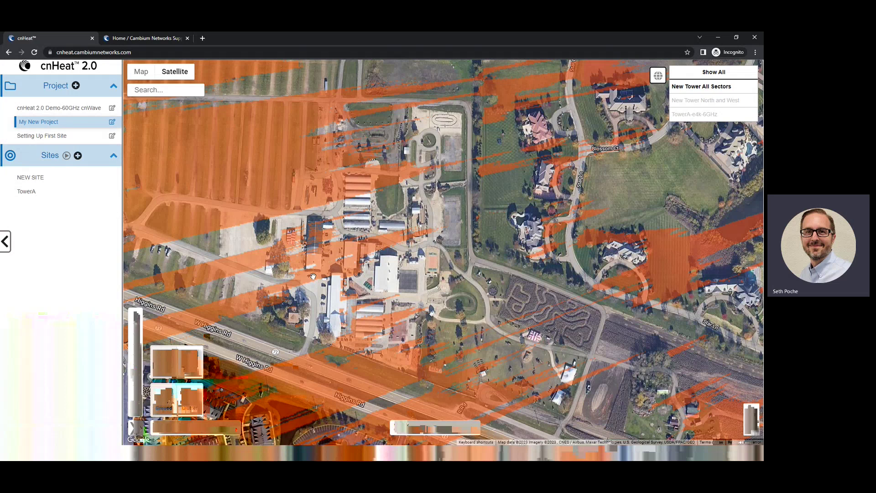
# Switch to full ground coverage, hide New Tower All Sectors, and center the lakes and Pentwater Dr
pyautogui.click(192, 375)
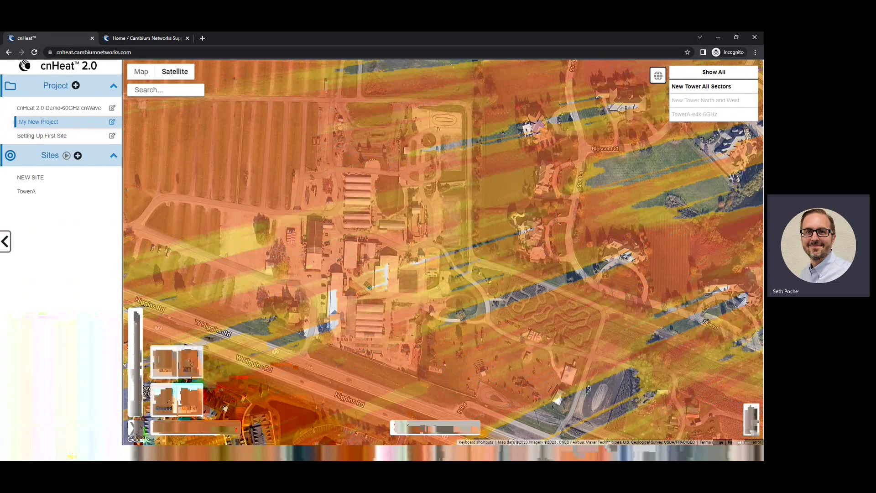
pyautogui.moveTo(286, 337); pyautogui.dragTo(719, 397)
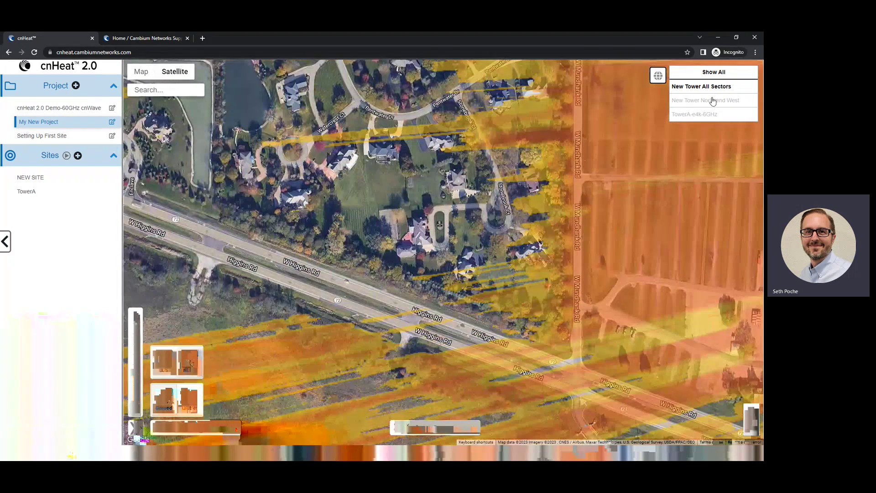
pyautogui.click(711, 87)
pyautogui.moveTo(318, 270); pyautogui.dragTo(379, 371)
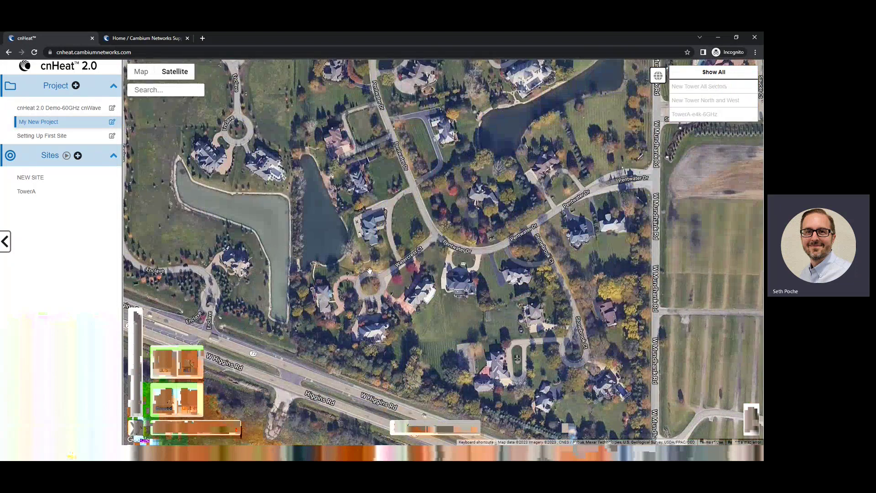
pyautogui.moveTo(299, 174); pyautogui.dragTo(327, 202)
pyautogui.scroll(5, 327, 202)
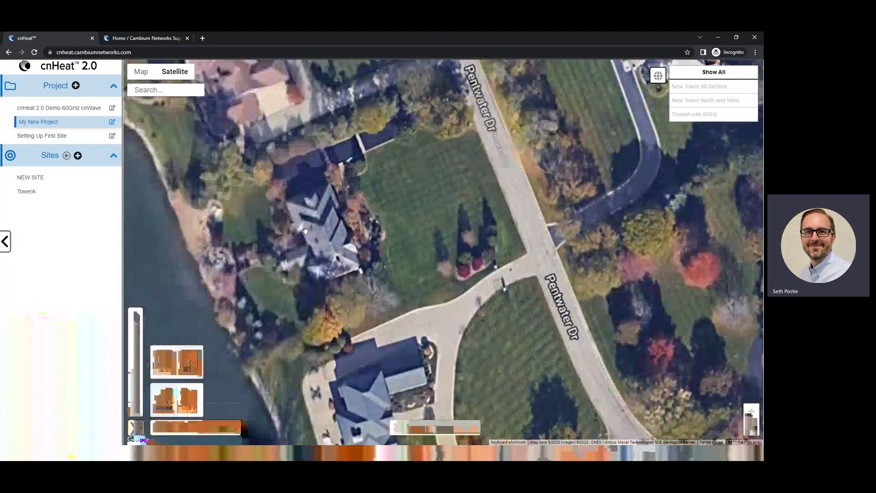
# Raise the receiver height, re-show New Tower All Sectors, and switch to non-line-of-sight coverage
pyautogui.moveTo(135, 388)
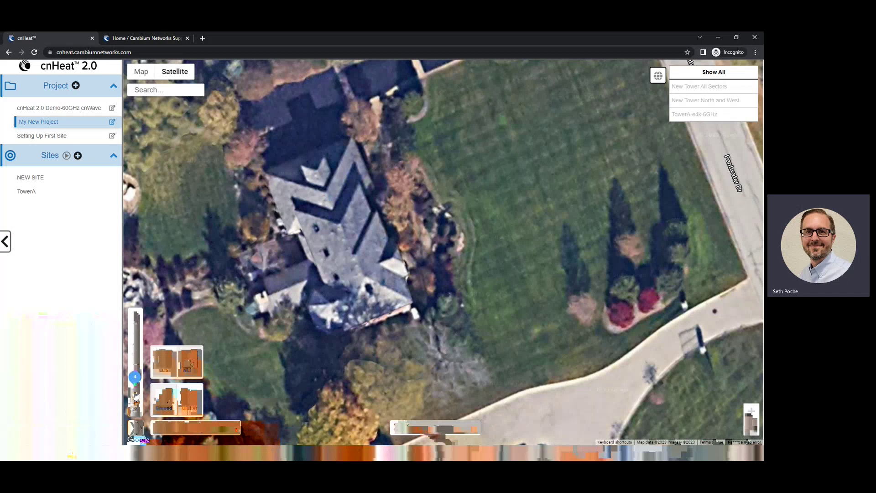
pyautogui.moveTo(136, 389)
pyautogui.mouseDown()
pyautogui.moveTo(135, 381)
pyautogui.moveTo(136, 391)
pyautogui.mouseUp()
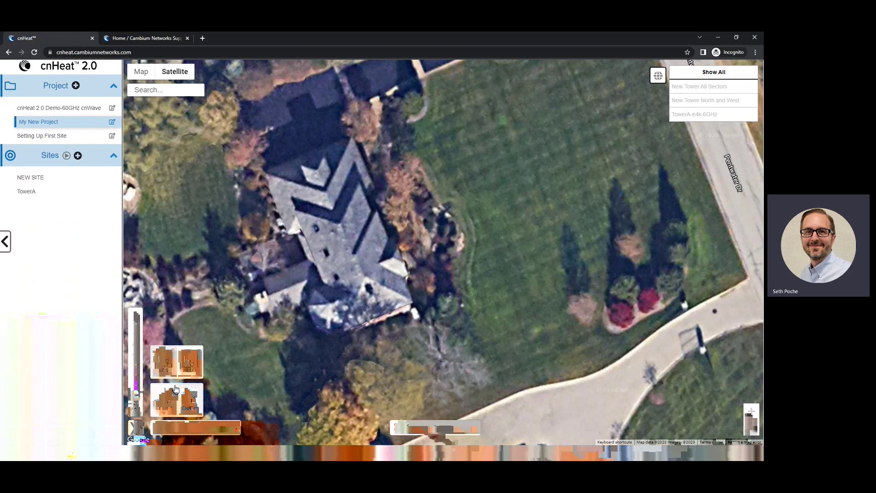
pyautogui.moveTo(202, 433)
pyautogui.click(685, 89)
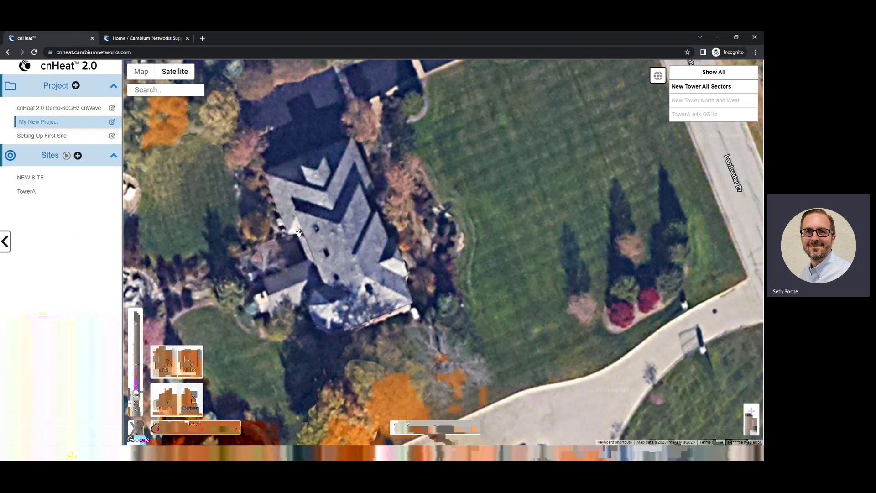
pyautogui.moveTo(136, 396)
pyautogui.moveTo(135, 396); pyautogui.dragTo(135, 386)
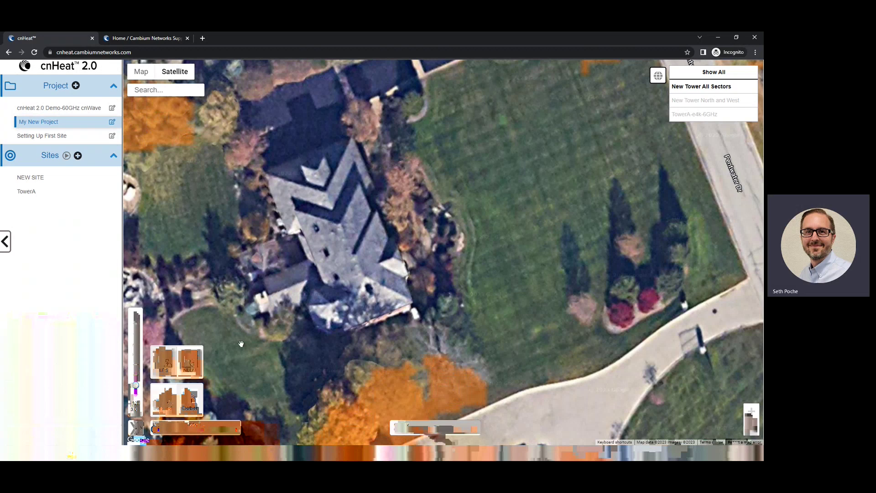
pyautogui.click(198, 367)
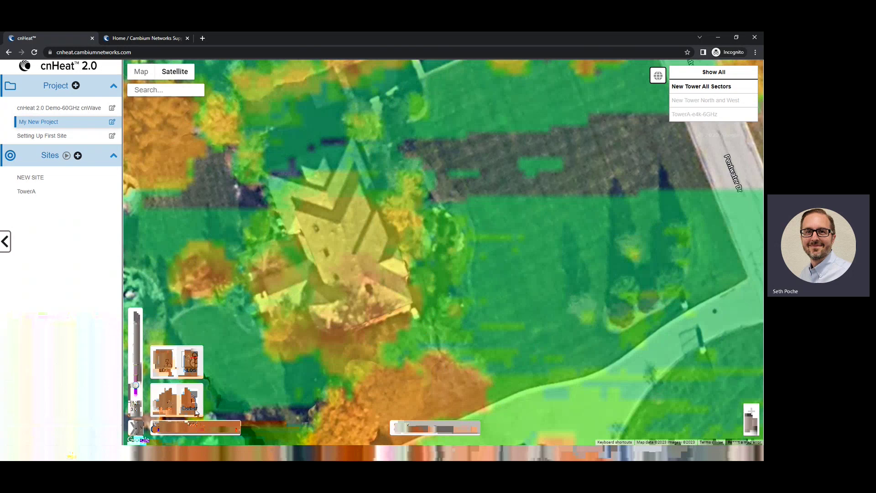
# Set minimum signal strength to -78 and check the predicted signal at the house
pyautogui.moveTo(160, 430)
pyautogui.moveTo(161, 431); pyautogui.dragTo(197, 426)
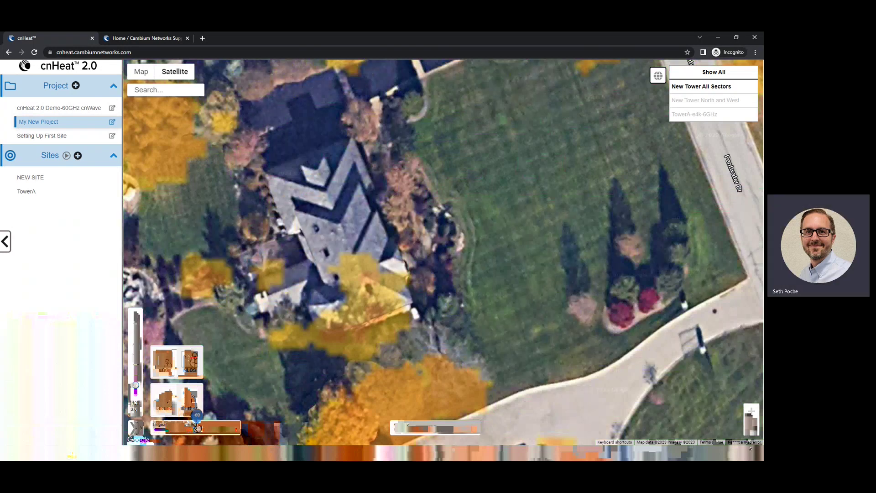
pyautogui.click(363, 278)
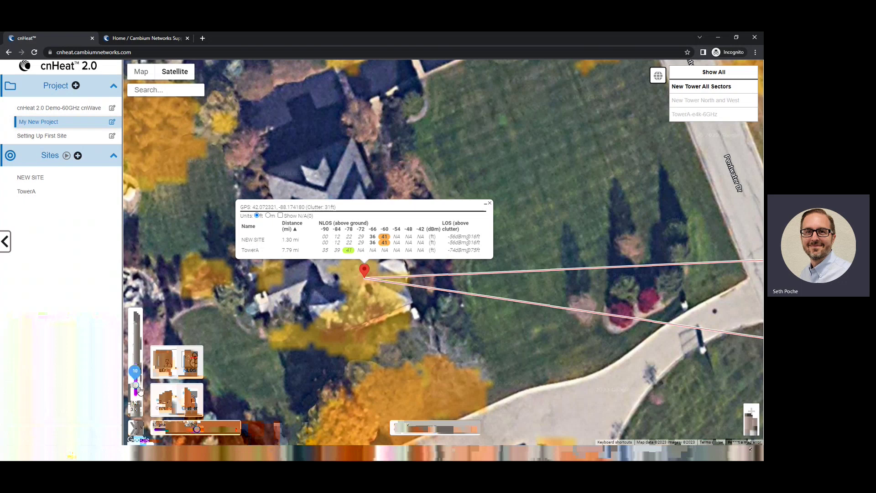
pyautogui.moveTo(375, 241)
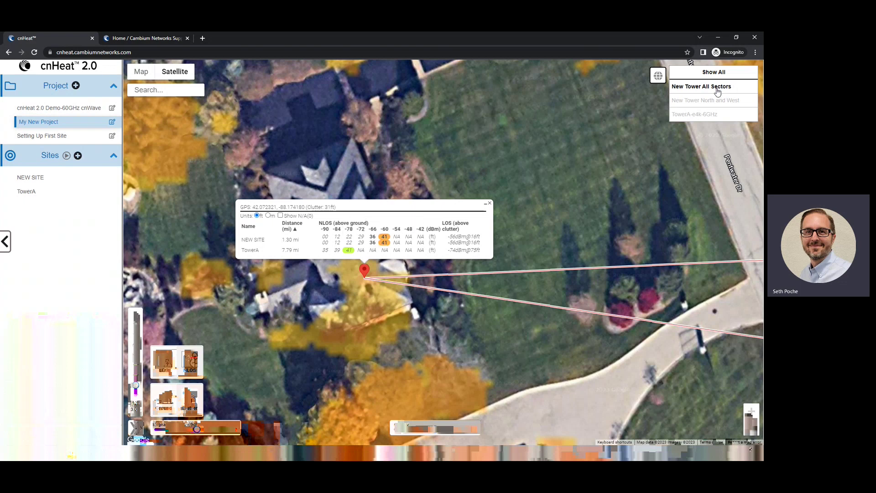
# Show the TowerA-e4k-6GHz coverage at a -77 threshold, then close the readout and zoom out
pyautogui.click(715, 103)
pyautogui.click(711, 102)
pyautogui.click(702, 117)
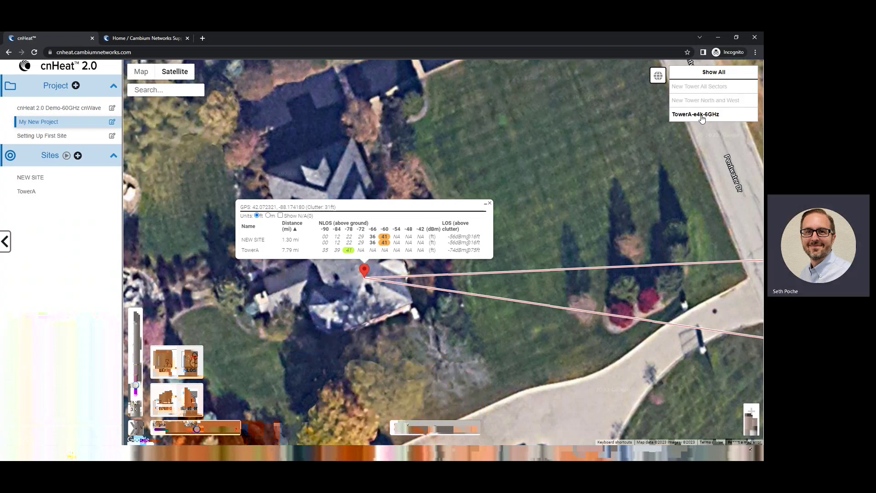
pyautogui.moveTo(348, 250)
pyautogui.moveTo(197, 429); pyautogui.dragTo(179, 432)
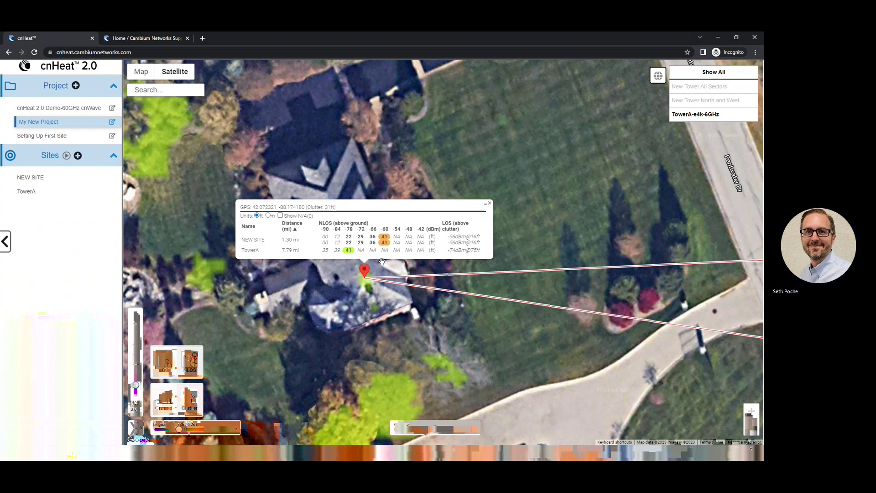
pyautogui.click(489, 203)
pyautogui.moveTo(239, 303); pyautogui.dragTo(296, 277)
pyautogui.scroll(-3, 297, 277)
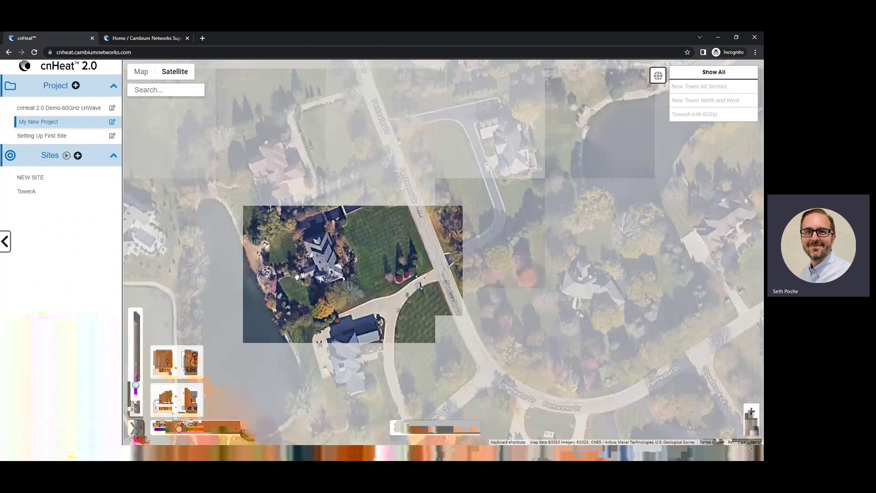
# Open NEW SITE from the Sites list and view its AP-000 radio configuration
pyautogui.scroll(-3, 586, 193)
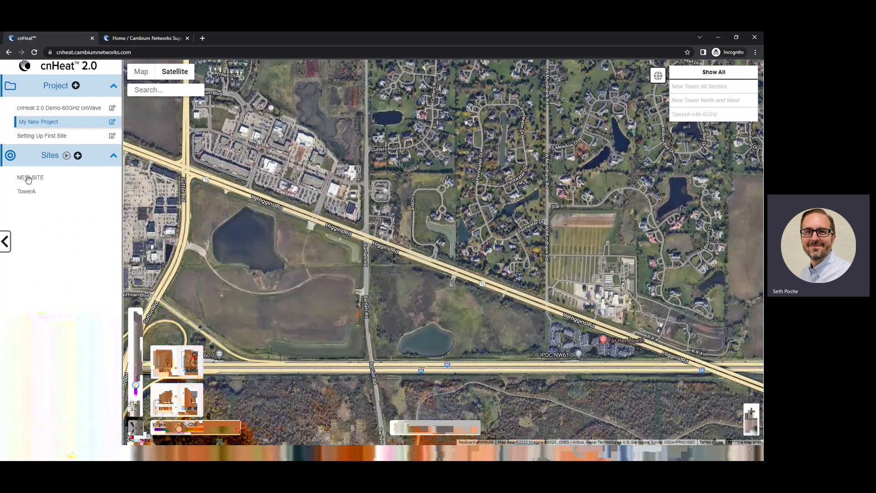
pyautogui.click(28, 179)
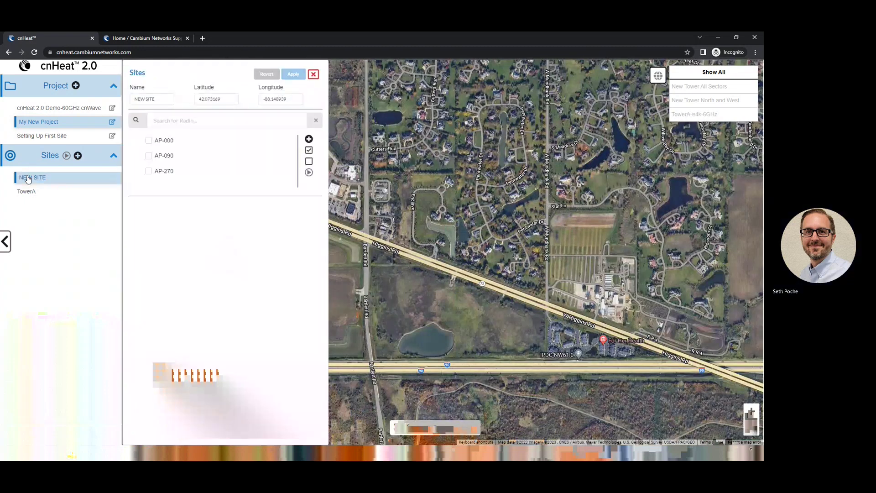
pyautogui.click(166, 140)
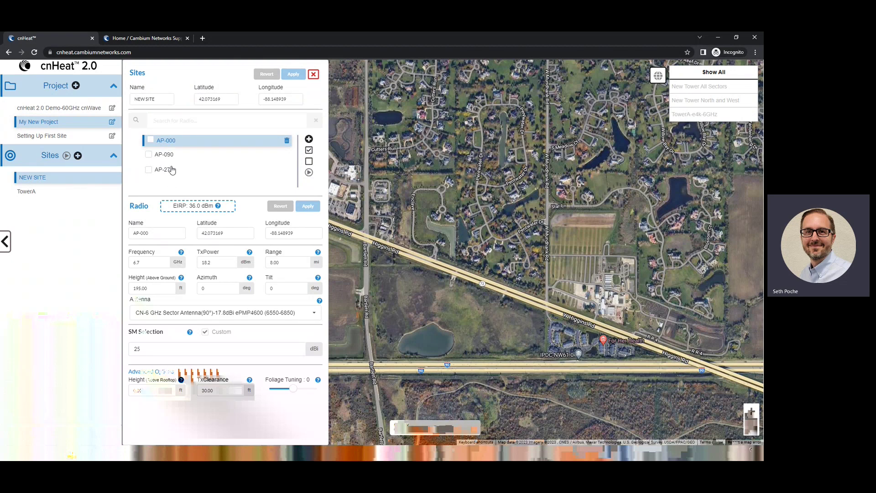
# Create a new NEW SITE radio named AP-180 with azimuth 180
pyautogui.click(309, 140)
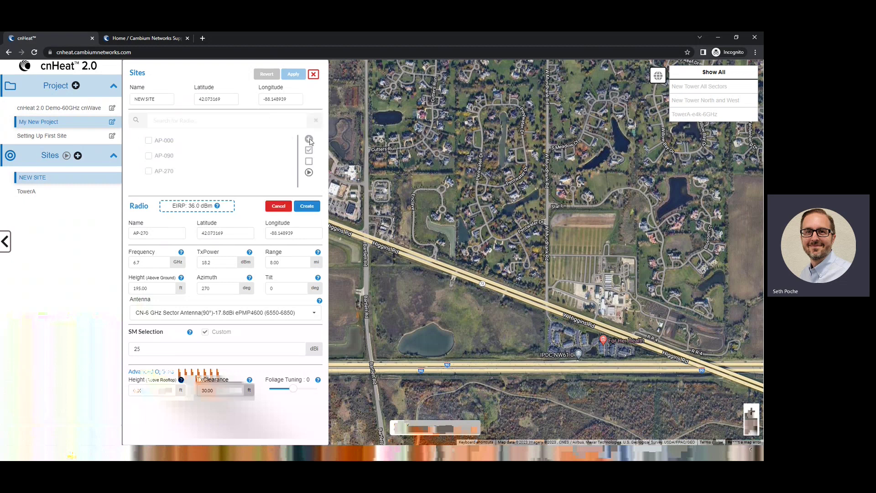
pyautogui.moveTo(150, 233); pyautogui.dragTo(138, 234)
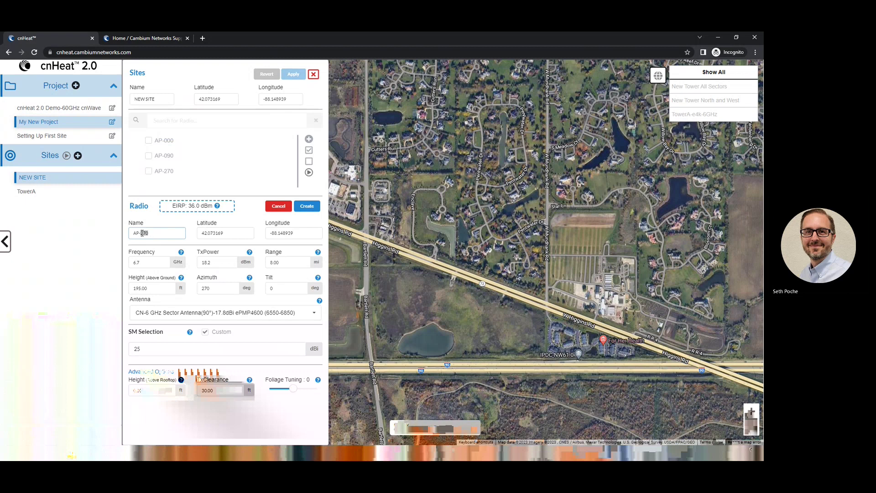
pyautogui.press('BackSpace')
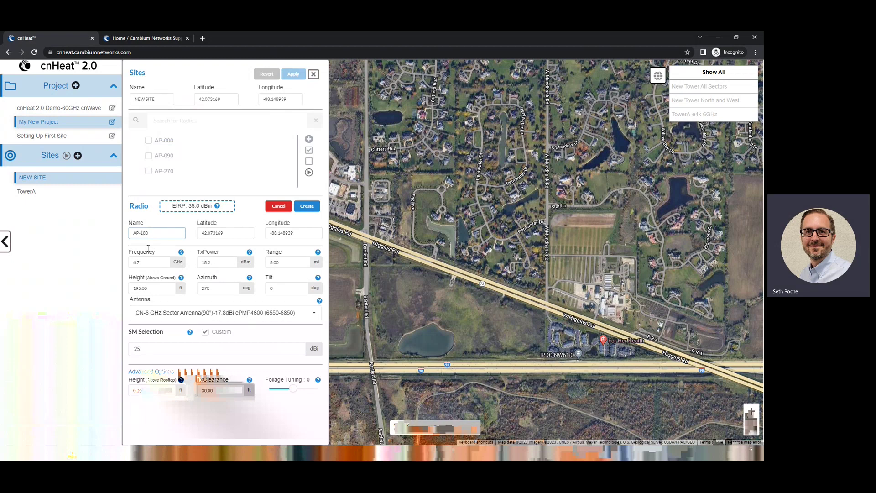
pyautogui.doubleClick(209, 287)
pyautogui.write('180')
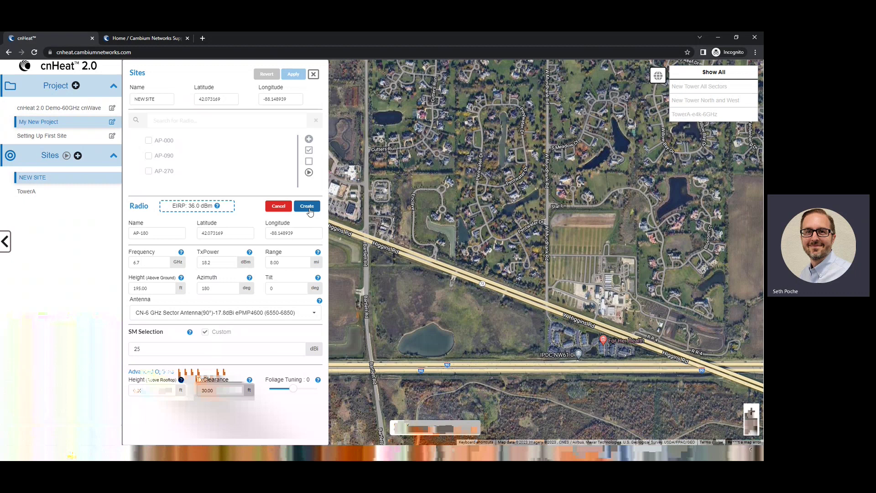
pyautogui.click(309, 209)
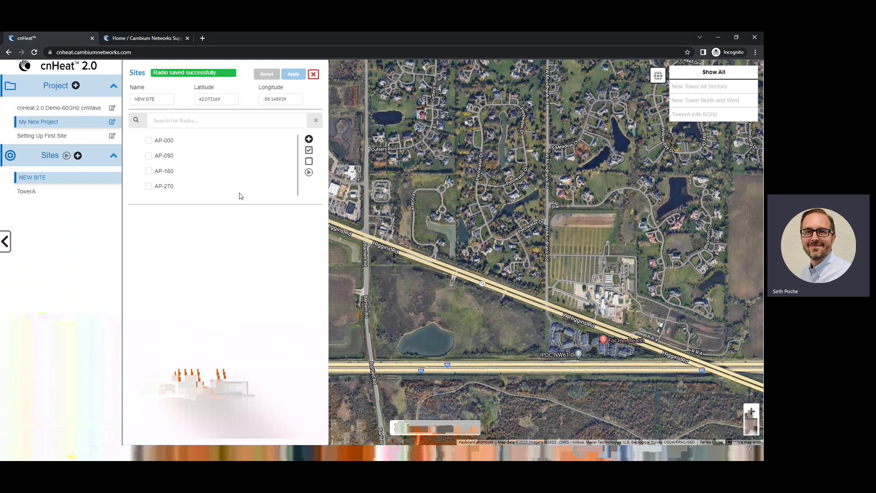
# Check radios AP-000, AP-090, AP-180 and AP-270 for the prediction
pyautogui.click(148, 140)
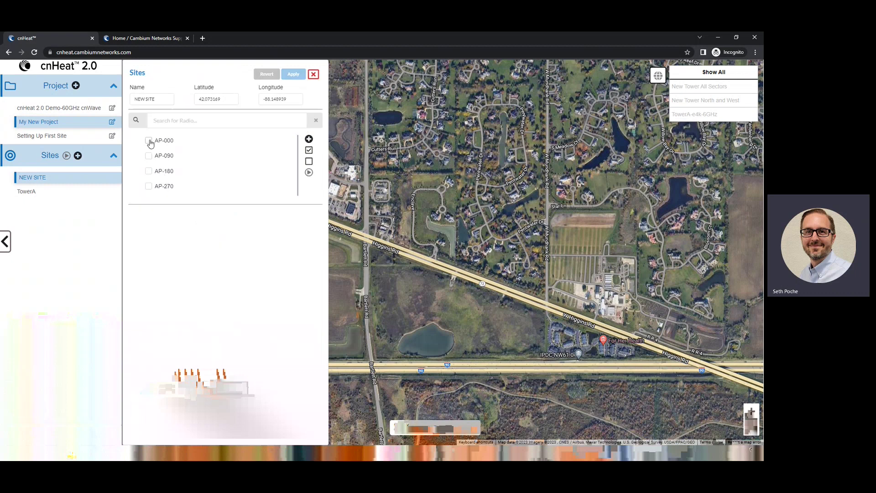
pyautogui.click(149, 156)
pyautogui.click(148, 171)
pyautogui.click(148, 186)
# Submit a prediction job named 'New Site - 360 Degree'
pyautogui.click(309, 173)
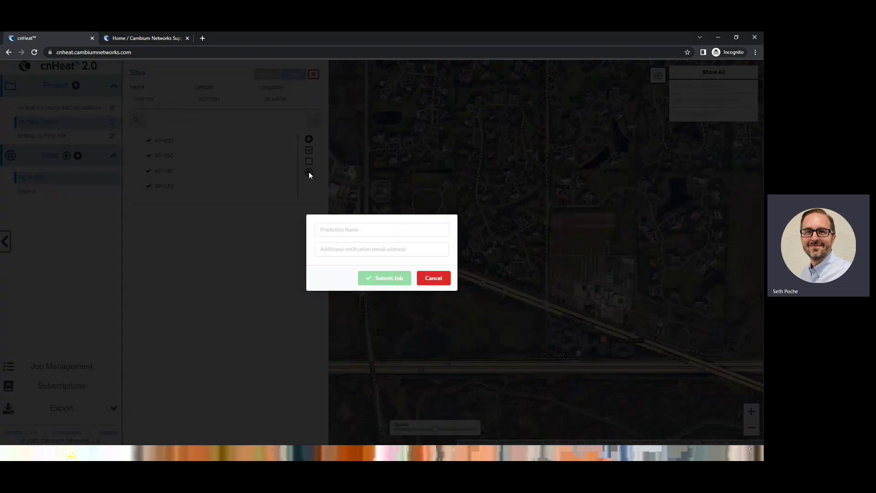
pyautogui.click(361, 225)
pyautogui.write('N')
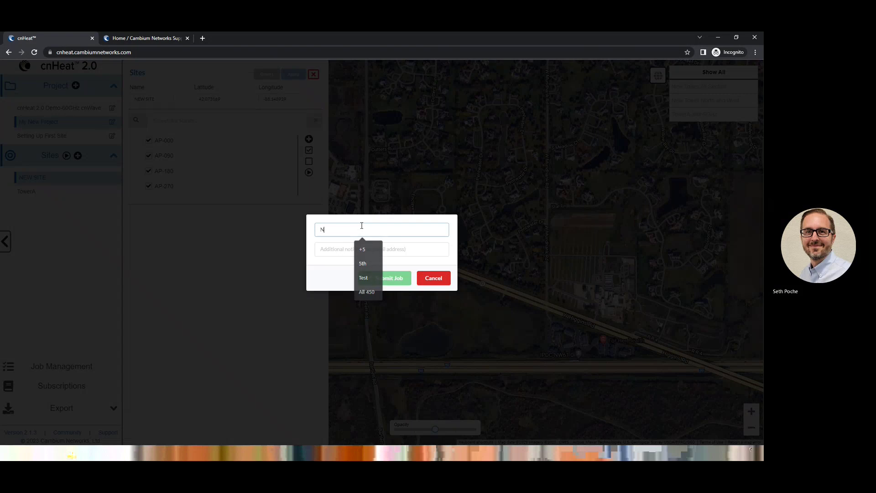
pyautogui.write('ew Site -')
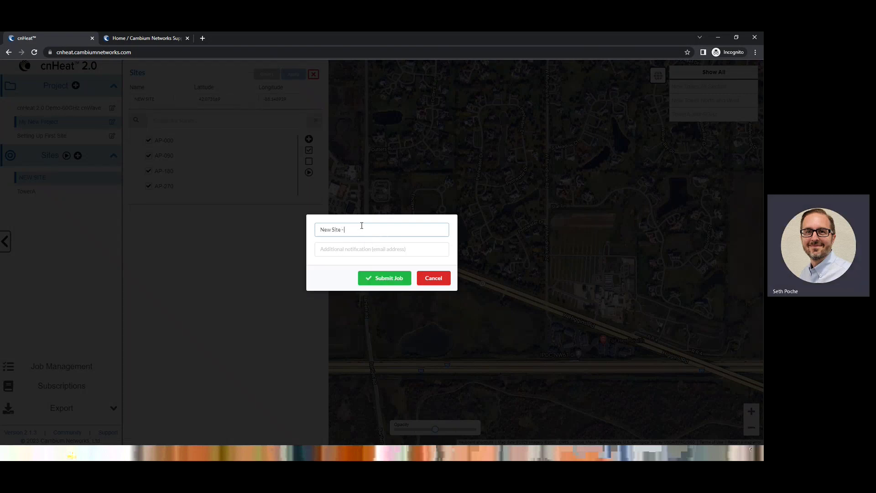
pyautogui.write(' 360 Degree')
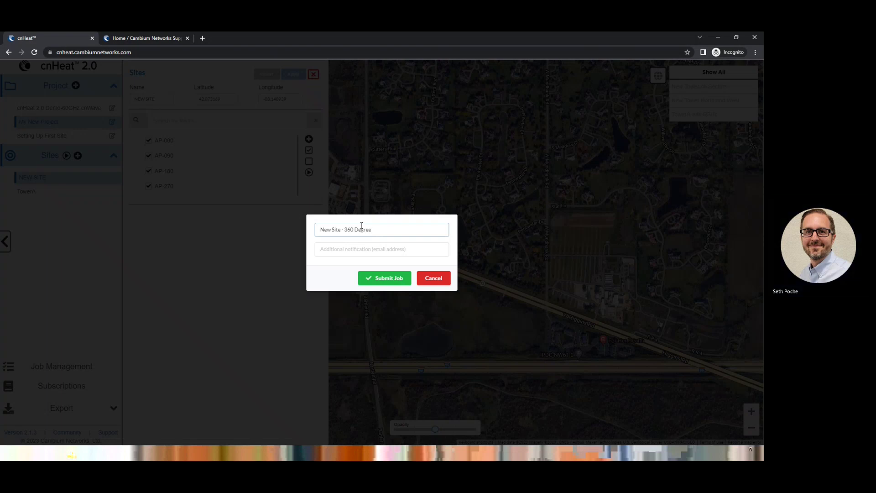
pyautogui.click(373, 278)
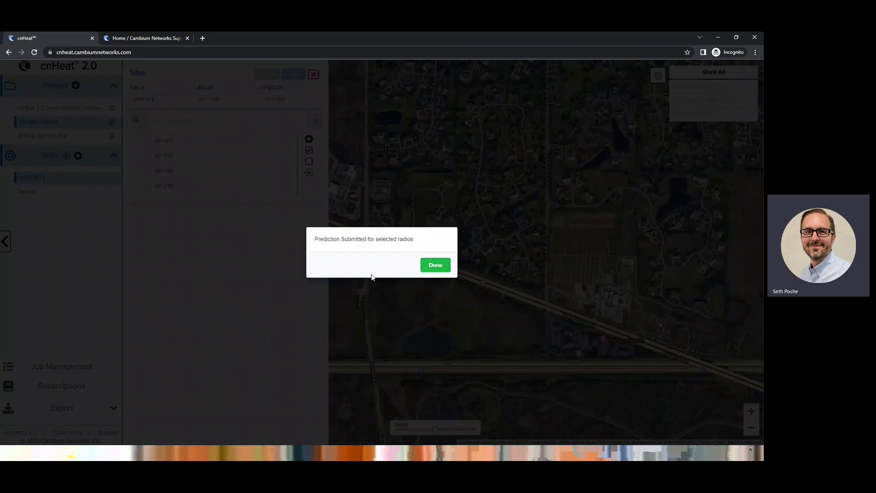
# Close NEW SITE settings and confirm New Site - 360 Degree shows Pending in Job Management
pyautogui.click(430, 267)
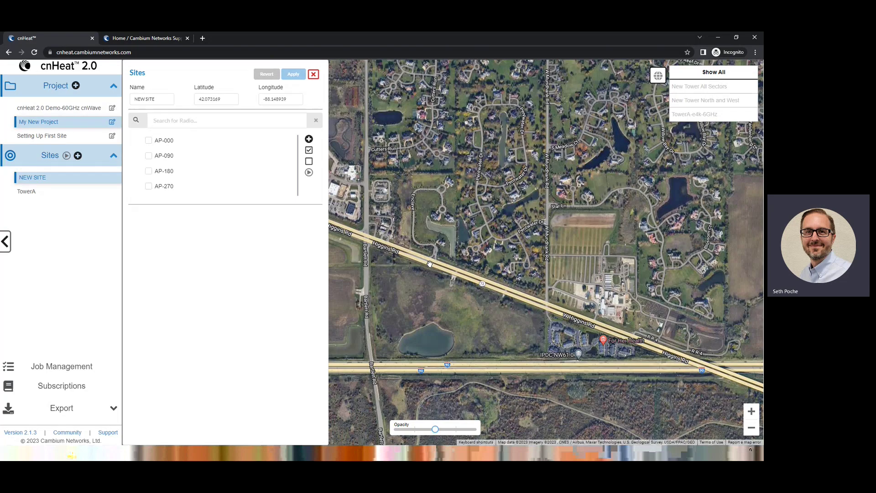
pyautogui.click(312, 75)
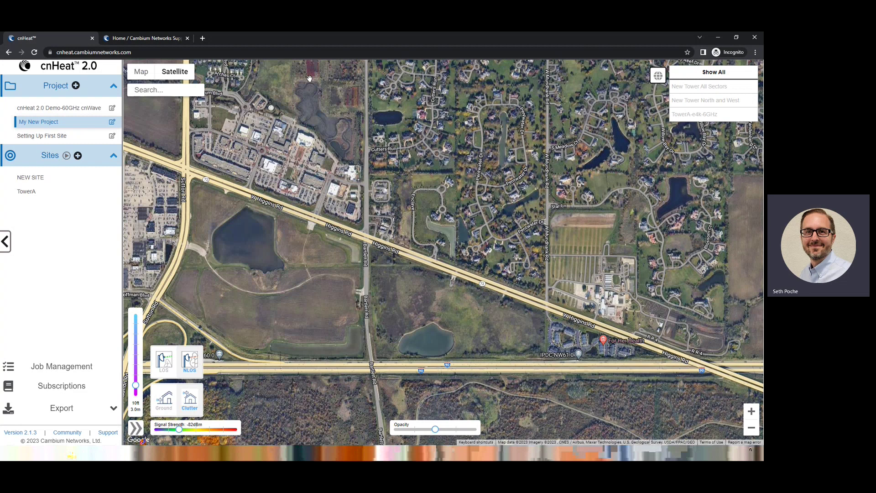
pyautogui.click(55, 372)
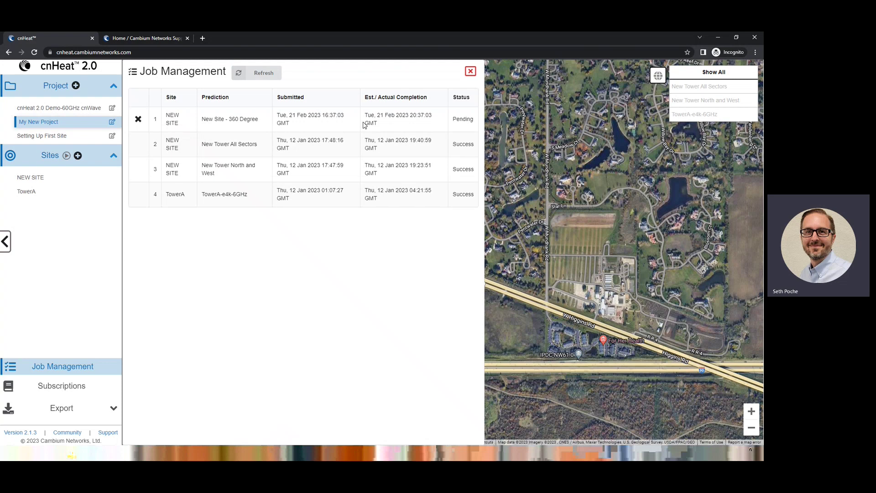
pyautogui.click(470, 72)
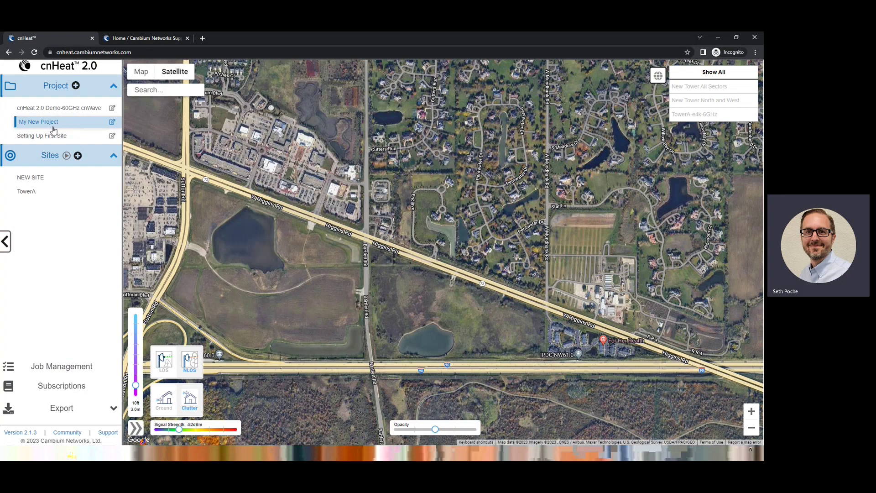
pyautogui.click(37, 178)
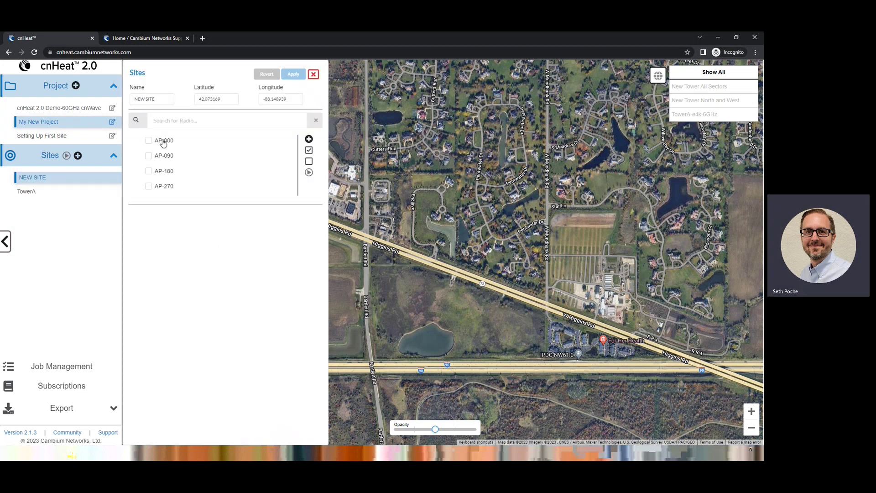
pyautogui.click(173, 141)
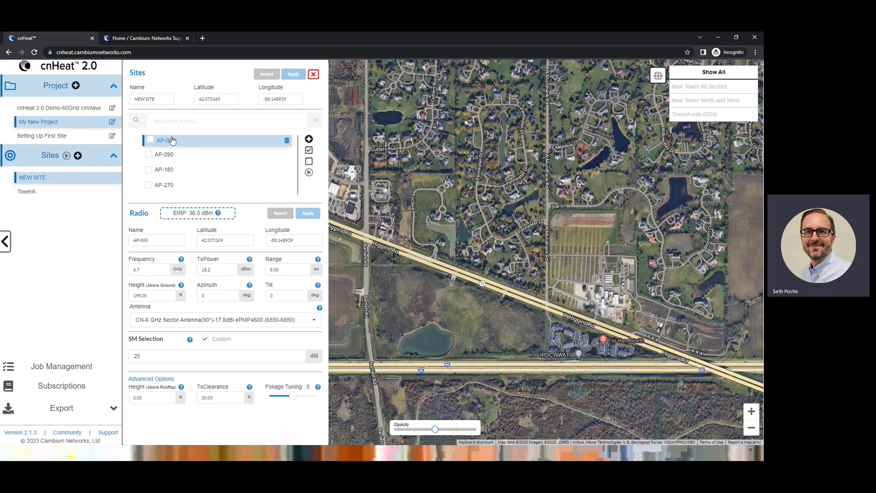
pyautogui.click(147, 270)
pyautogui.write('5.8')
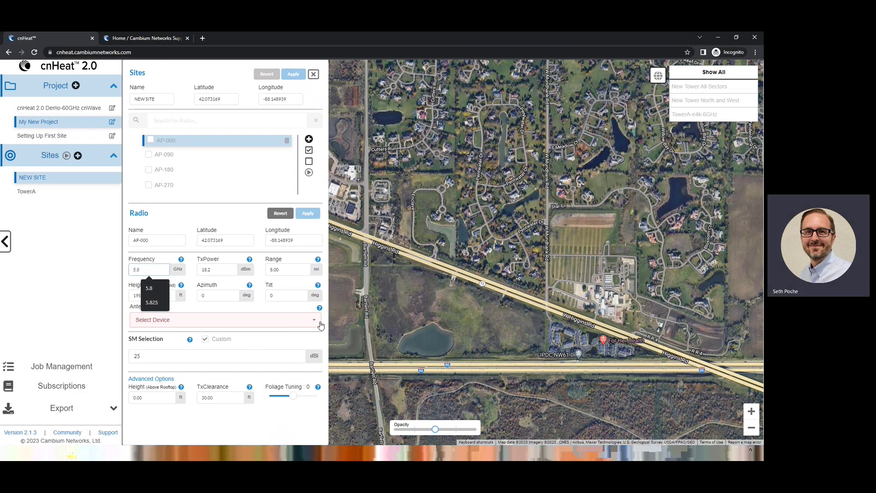
pyautogui.click(250, 320)
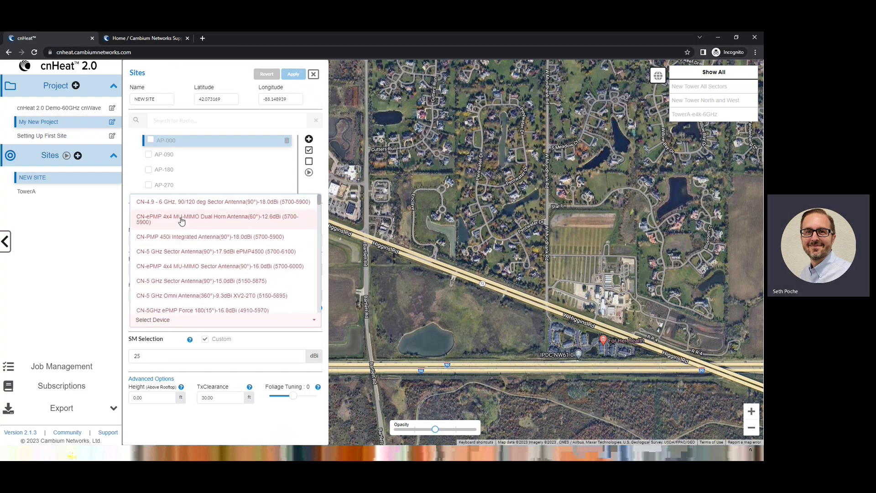
pyautogui.scroll(-10, 178, 253)
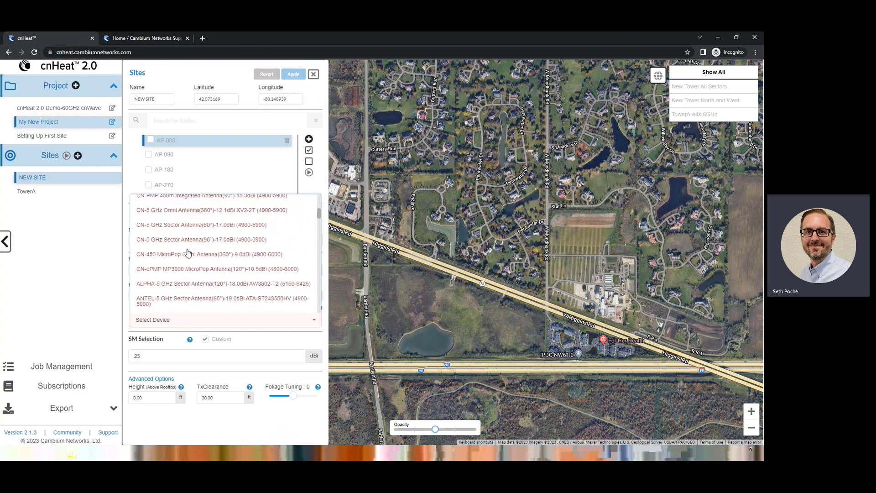
pyautogui.scroll(-5, 236, 284)
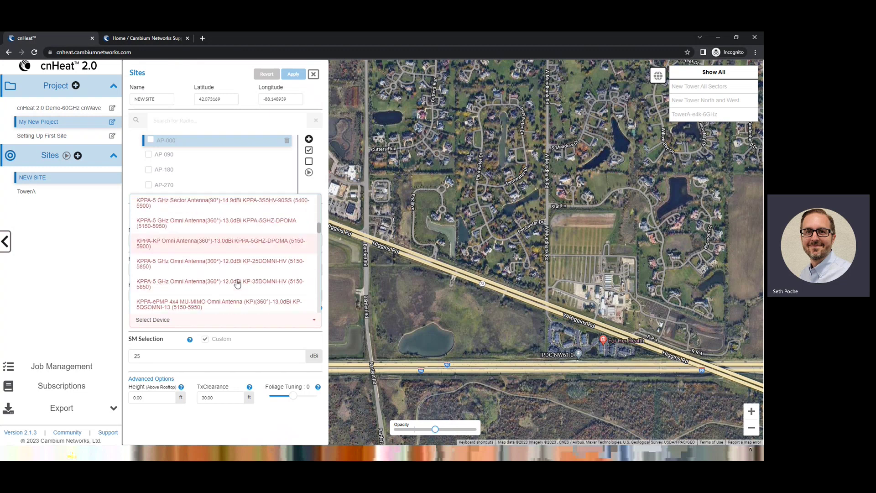
pyautogui.scroll(-8, 236, 284)
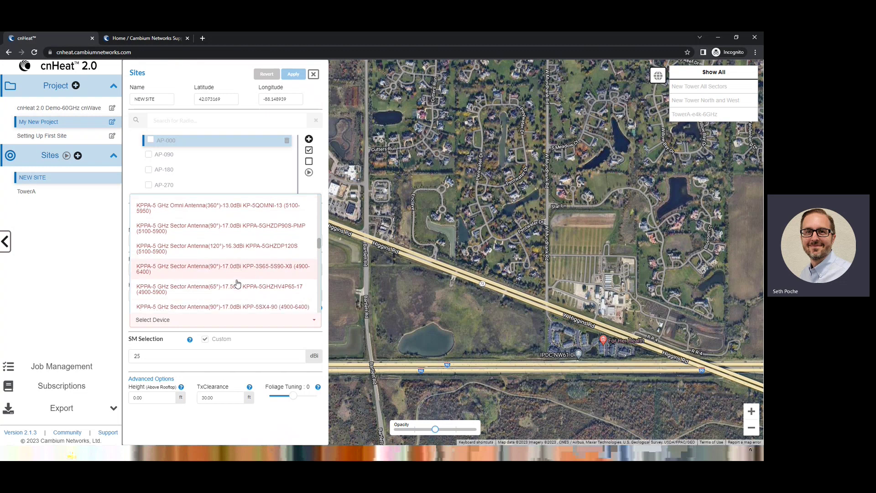
pyautogui.scroll(-8, 237, 284)
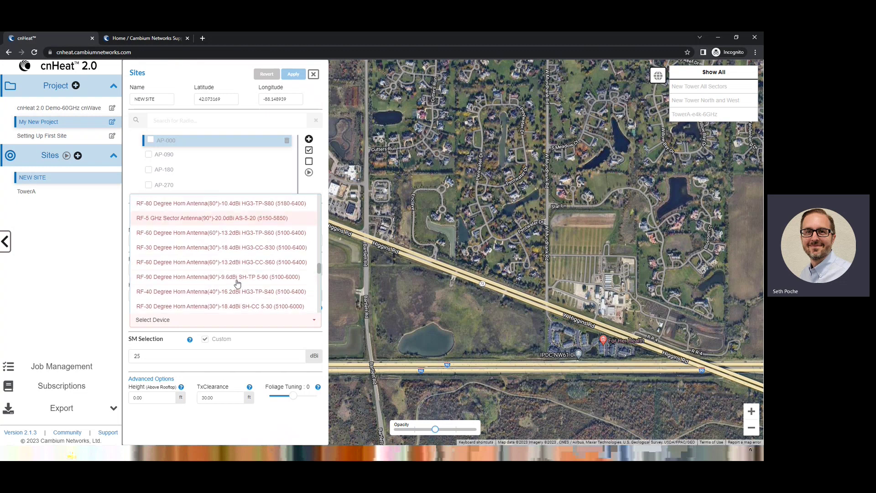
pyautogui.scroll(-8, 237, 283)
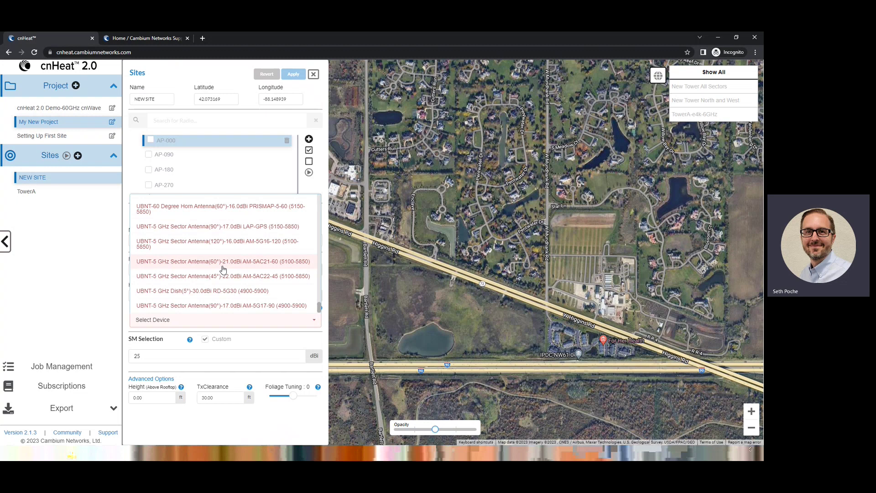
pyautogui.click(128, 306)
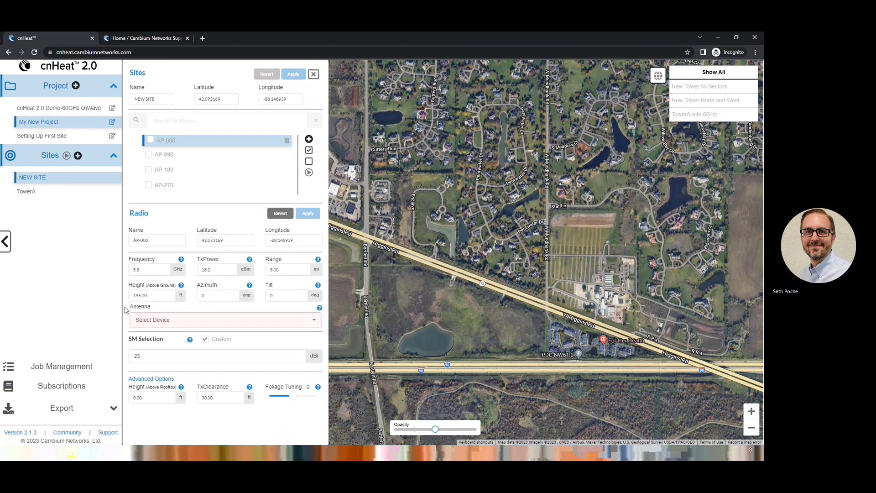
# Append -6GHz to the AP-000 radio name
pyautogui.tripleClick(152, 240)
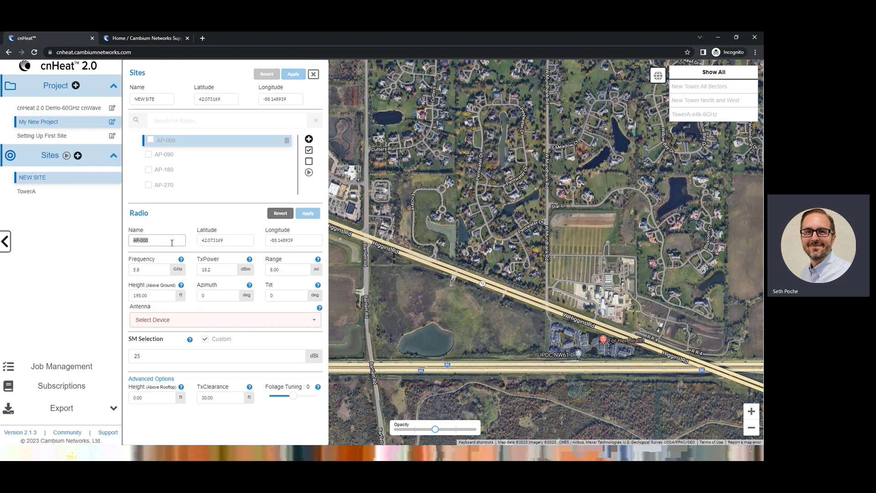
pyautogui.click(171, 243)
pyautogui.write('-450')
pyautogui.write('H')
# Inspect the radio's latitude, longitude and frequency values
pyautogui.doubleClick(208, 241)
pyautogui.moveTo(302, 240); pyautogui.dragTo(263, 241)
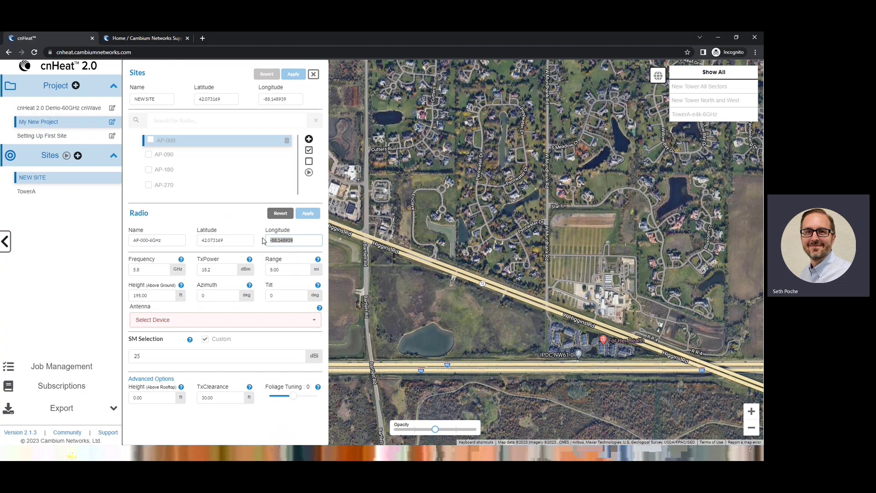
pyautogui.click(217, 99)
pyautogui.moveTo(234, 240); pyautogui.dragTo(203, 239)
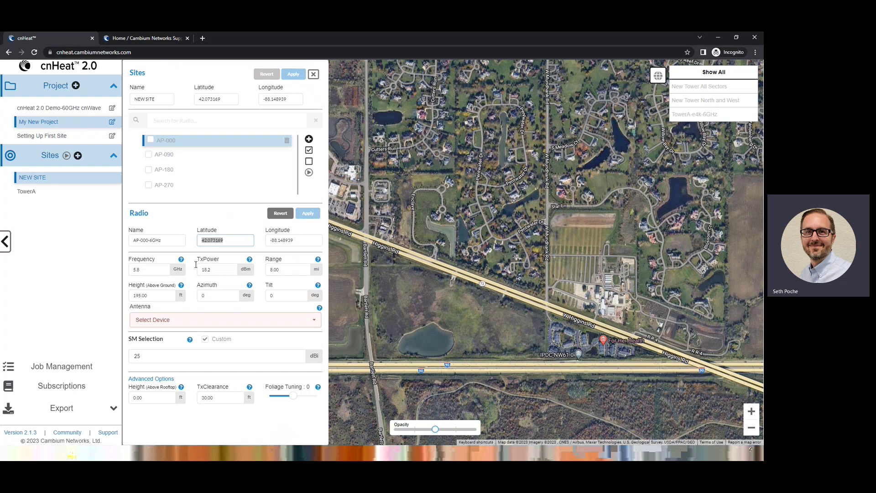
pyautogui.click(167, 270)
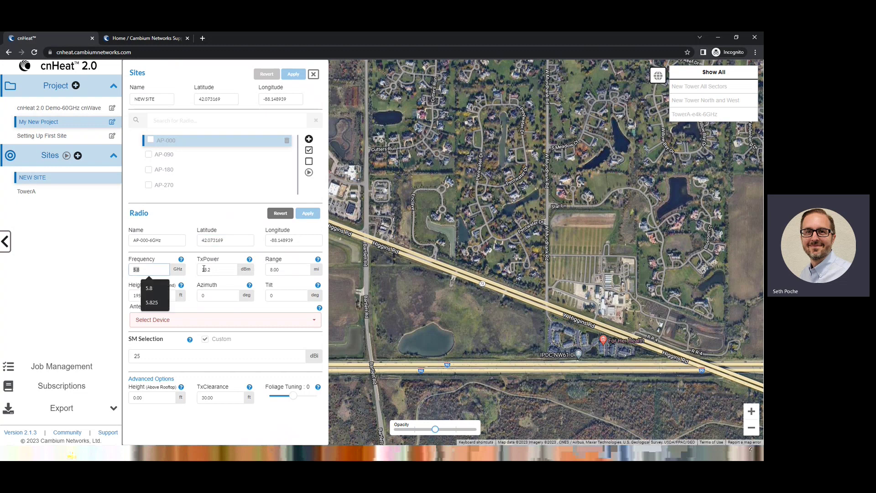
# Choose the UBNT 5 GHz 60° 21.0 dBi sector antenna, giving 39.2 dBm EIRP
pyautogui.click(218, 267)
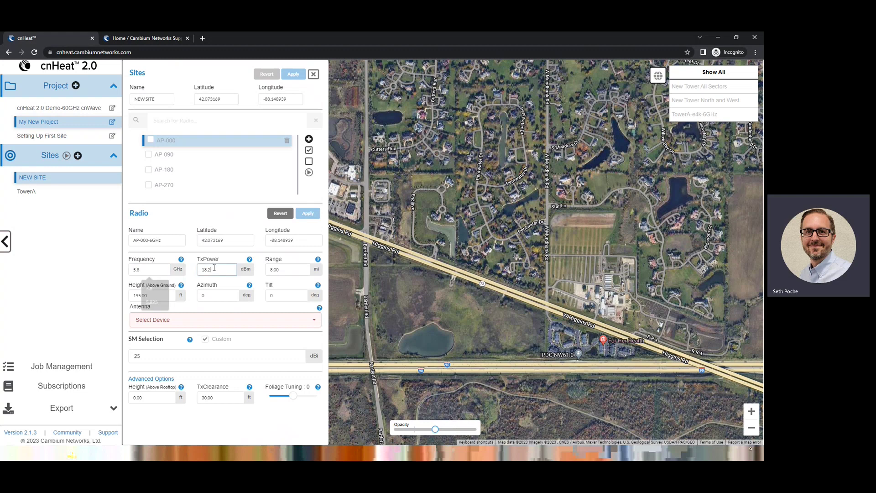
pyautogui.click(276, 327)
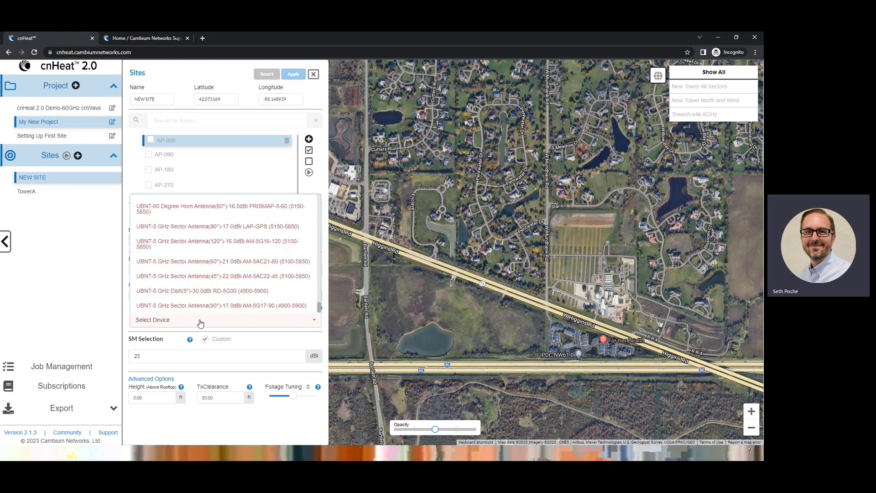
pyautogui.click(195, 268)
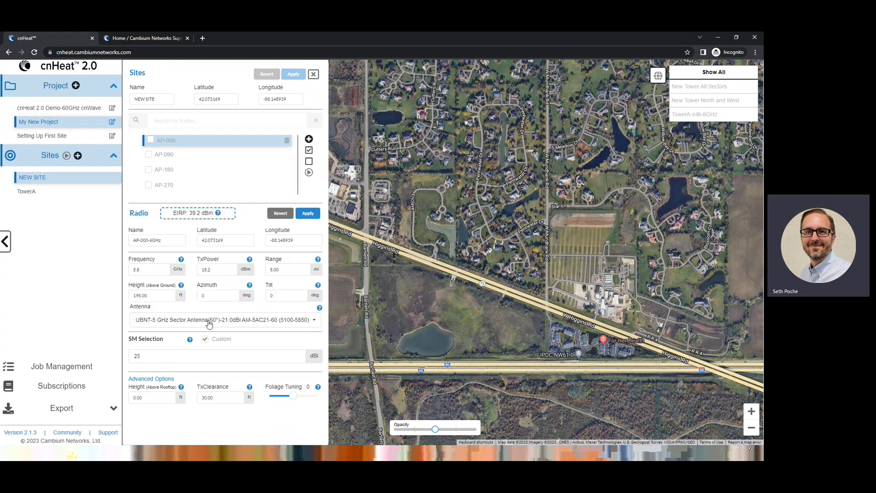
pyautogui.moveTo(172, 214); pyautogui.dragTo(219, 218)
# Lower transmit power from 18.2 to 15 dBm, bringing EIRP to 36.0 dBm
pyautogui.doubleClick(206, 269)
pyautogui.write('15')
pyautogui.moveTo(190, 213); pyautogui.dragTo(201, 212)
# Leave the range unchanged and set the rooftop height to 15
pyautogui.click(281, 272)
pyautogui.click(297, 260)
pyautogui.click(143, 297)
pyautogui.doubleClick(143, 296)
pyautogui.doubleClick(141, 398)
pyautogui.write('15')
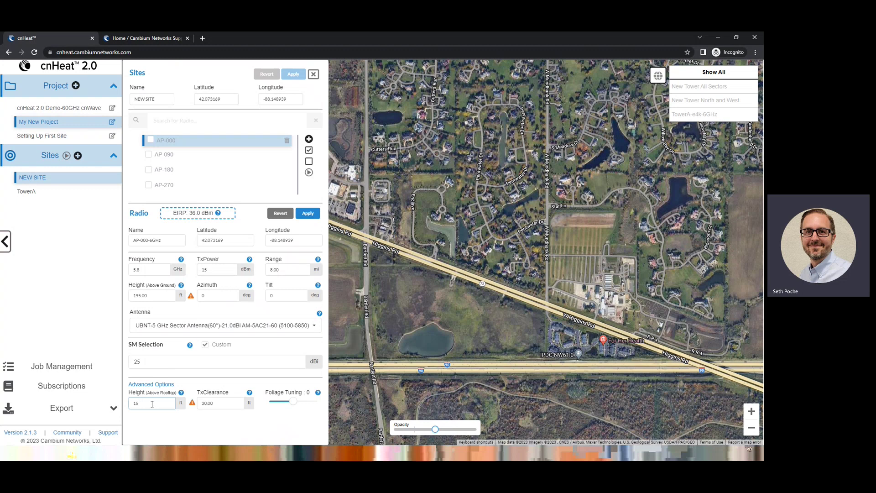
# Try ground height 0 and rooftop height 5, then revert the radio to its saved settings
pyautogui.moveTo(149, 296); pyautogui.dragTo(132, 293)
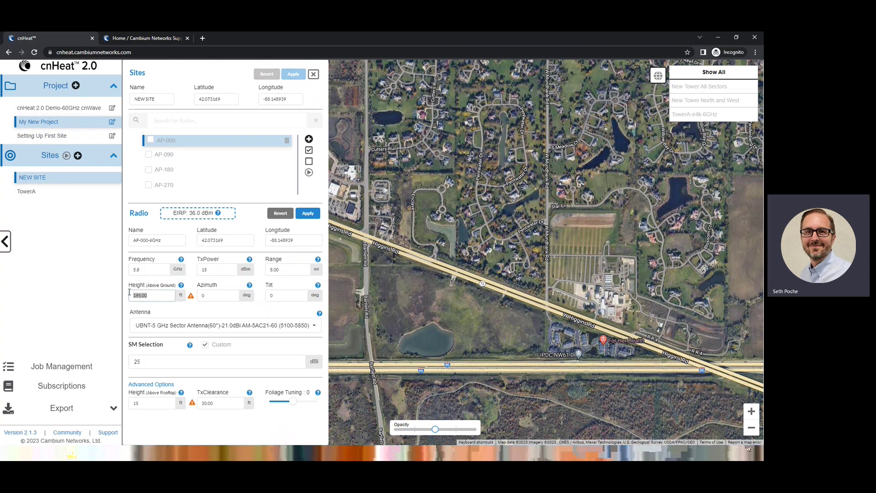
pyautogui.doubleClick(149, 407)
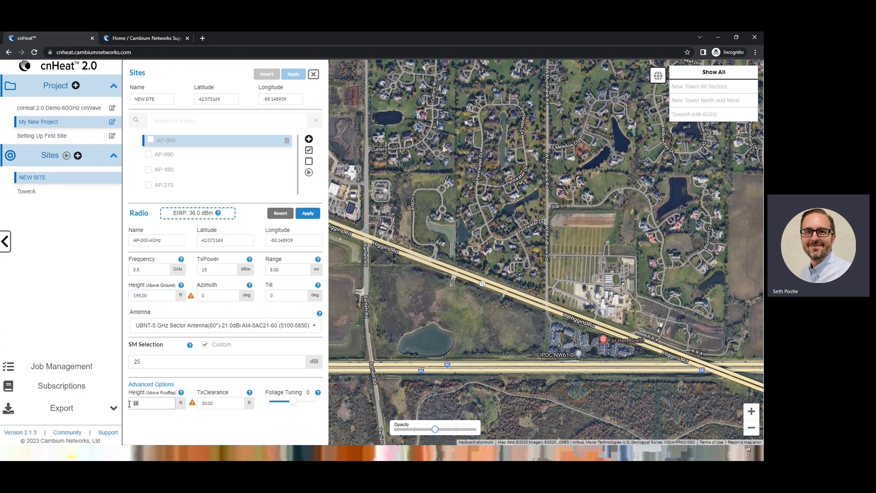
pyautogui.moveTo(191, 295)
pyautogui.doubleClick(140, 295)
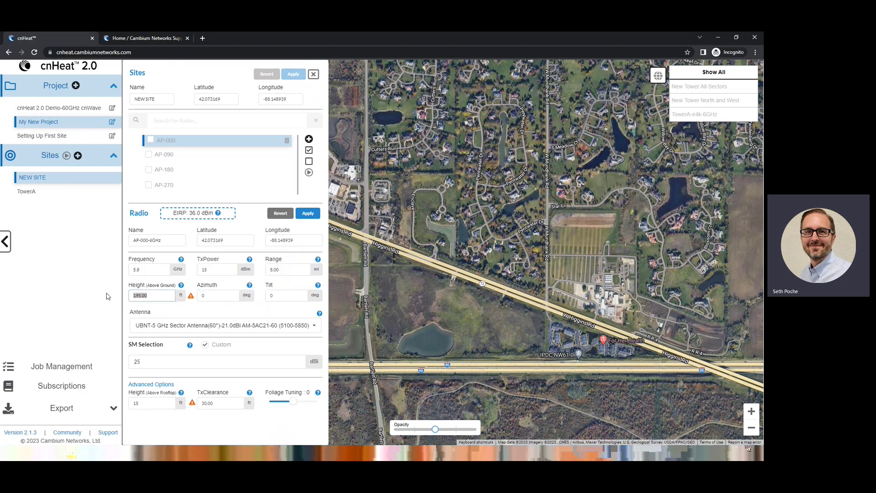
pyautogui.write('0')
pyautogui.moveTo(146, 397); pyautogui.dragTo(129, 395)
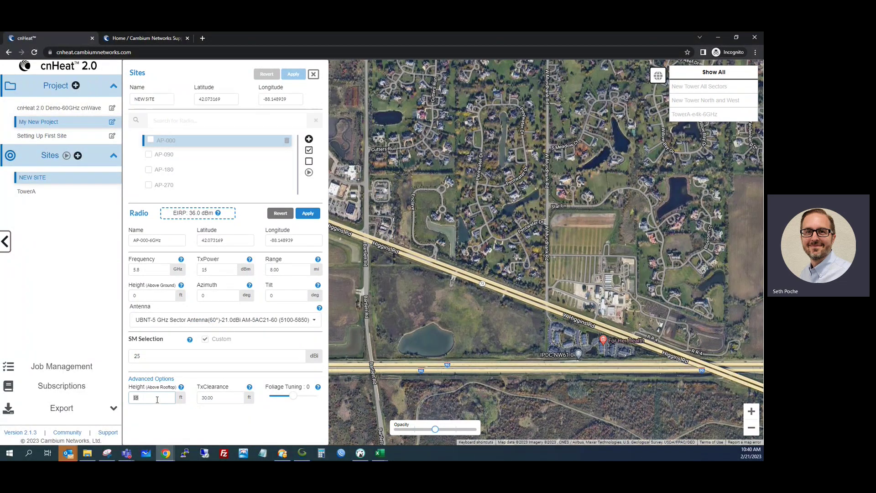
pyautogui.write('5')
pyautogui.click(287, 214)
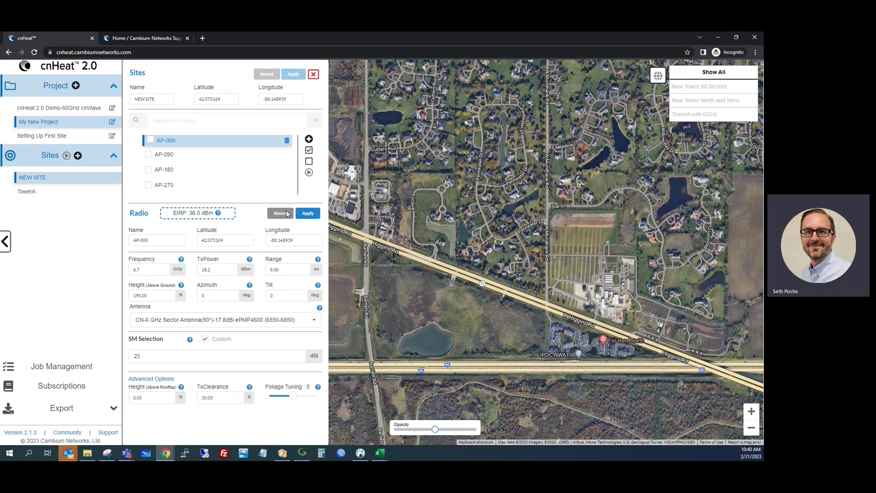
pyautogui.click(312, 74)
pyautogui.moveTo(138, 392); pyautogui.dragTo(139, 314)
pyautogui.moveTo(135, 381); pyautogui.dragTo(132, 298)
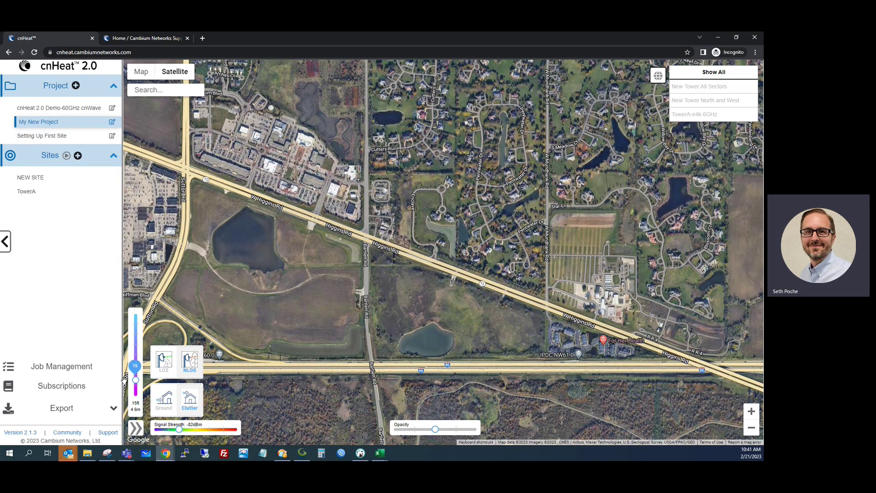
pyautogui.click(33, 181)
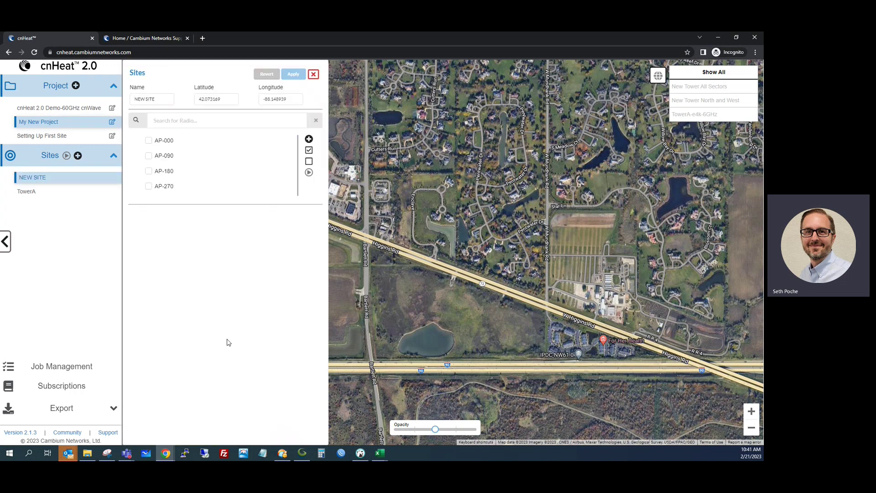
pyautogui.click(170, 140)
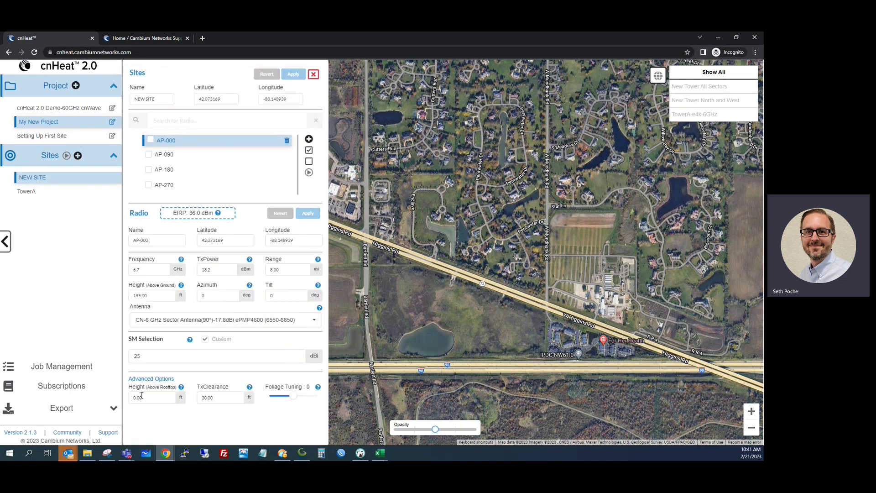
pyautogui.click(159, 396)
pyautogui.click(150, 295)
pyautogui.click(201, 296)
pyautogui.click(271, 285)
pyautogui.moveTo(272, 285); pyautogui.dragTo(266, 285)
pyautogui.moveTo(319, 287)
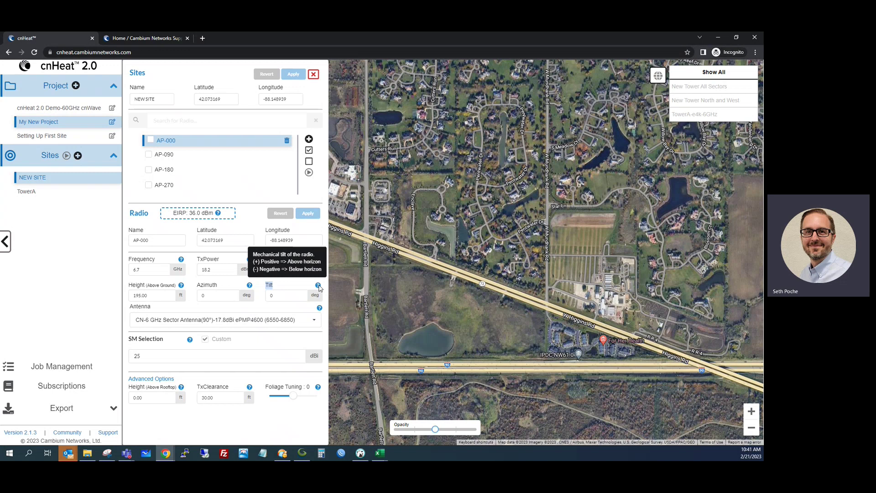
pyautogui.click(277, 288)
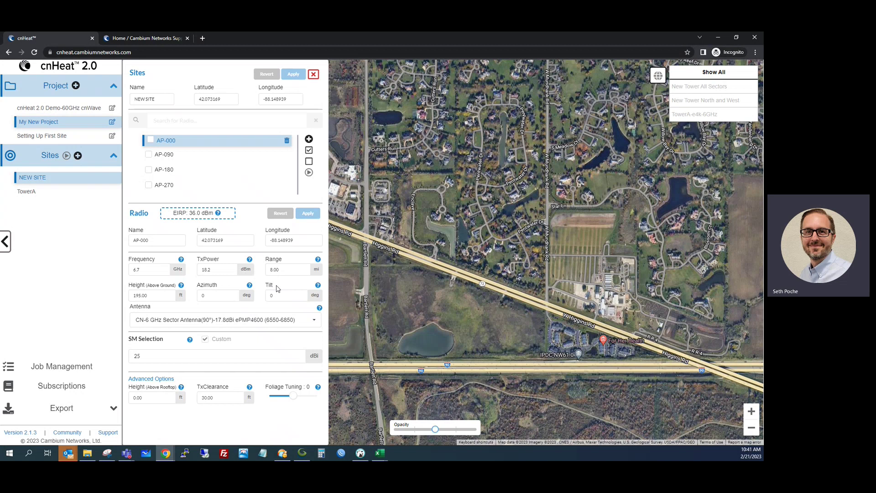
pyautogui.click(140, 356)
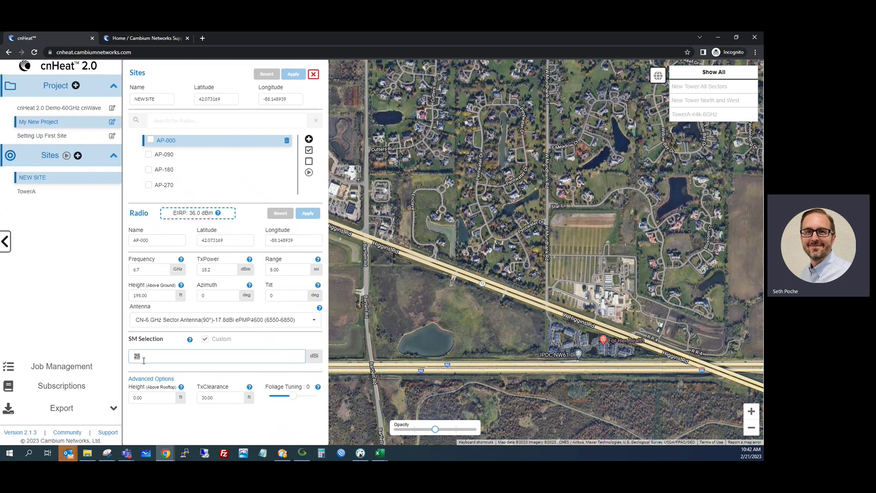
pyautogui.doubleClick(207, 397)
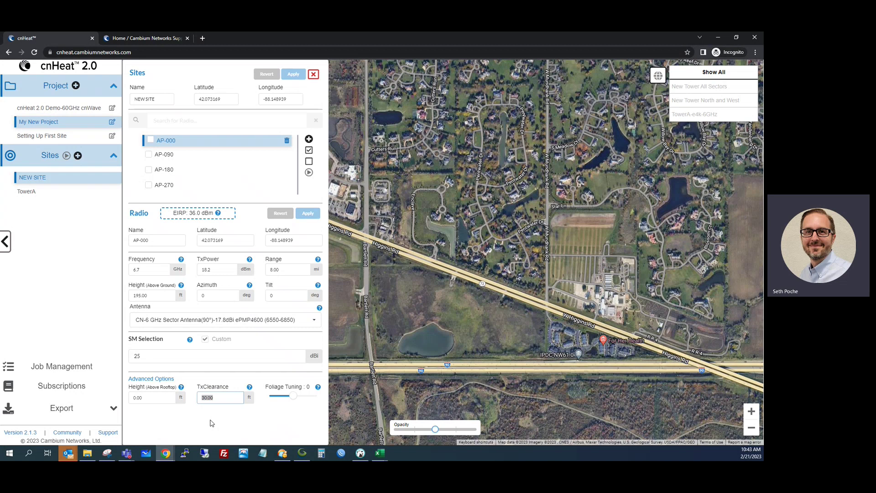
# Give AP-000 a 50 ft transmit clearance and -1 foliage tuning, then save the radio
pyautogui.click(223, 401)
pyautogui.moveTo(216, 402); pyautogui.dragTo(200, 402)
pyautogui.write('50')
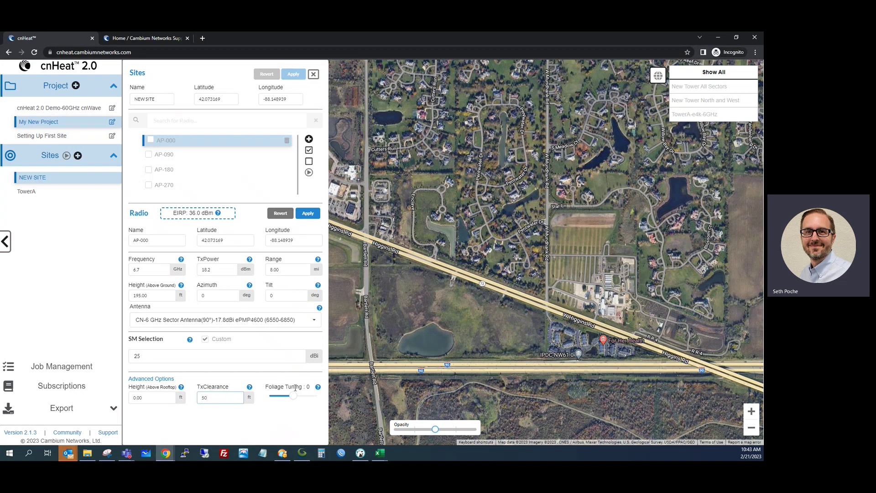
pyautogui.moveTo(319, 388)
pyautogui.moveTo(294, 396); pyautogui.dragTo(289, 396)
pyautogui.click(308, 213)
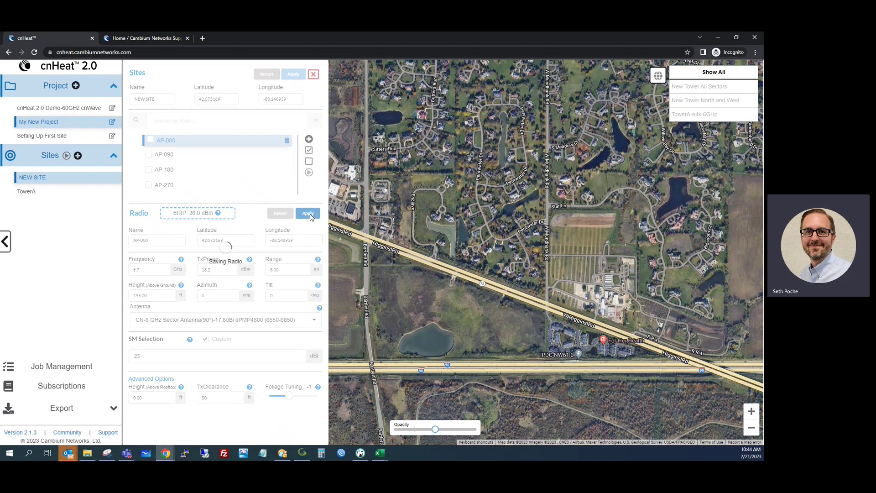
# Lower foliage tuning to -1 on AP-090 (saved) and AP-270
pyautogui.click(166, 156)
pyautogui.moveTo(295, 398); pyautogui.dragTo(287, 396)
pyautogui.click(308, 213)
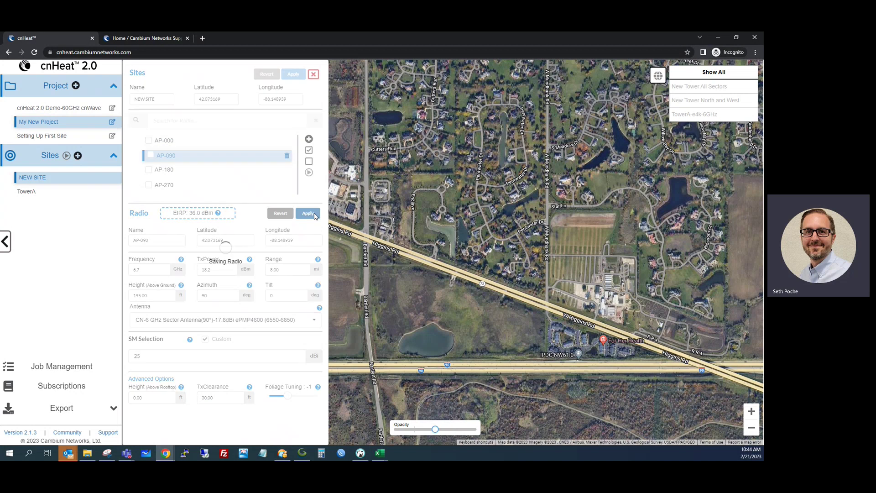
pyautogui.click(167, 171)
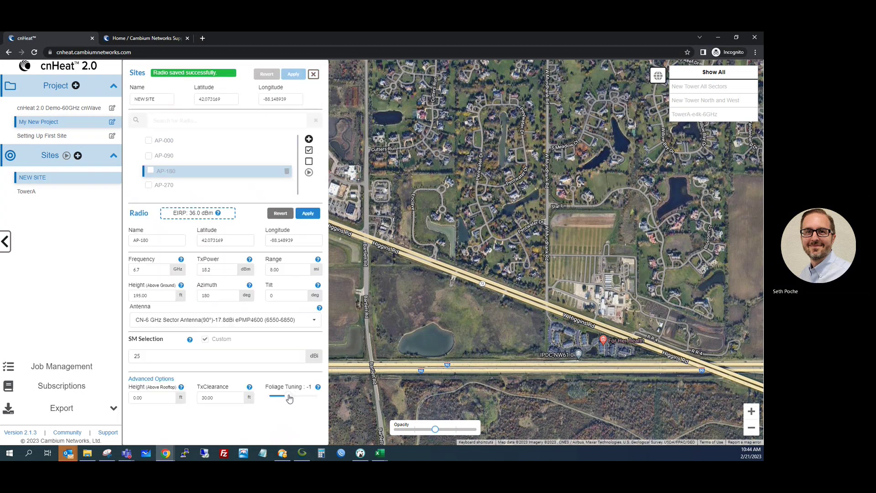
pyautogui.click(166, 187)
pyautogui.moveTo(294, 399); pyautogui.dragTo(289, 397)
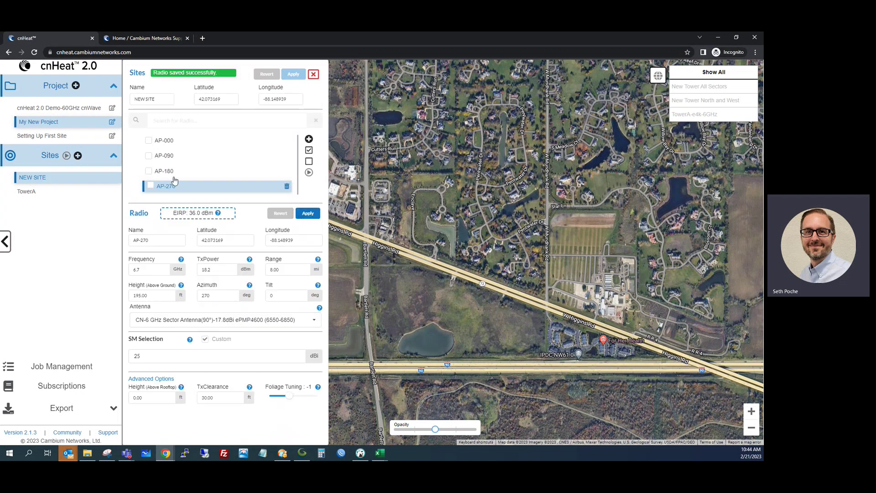
# Tick AP-000, AP-090 and AP-180 for the prediction, leaving AP-270 unticked
pyautogui.click(149, 140)
pyautogui.click(149, 156)
pyautogui.click(148, 171)
pyautogui.click(151, 186)
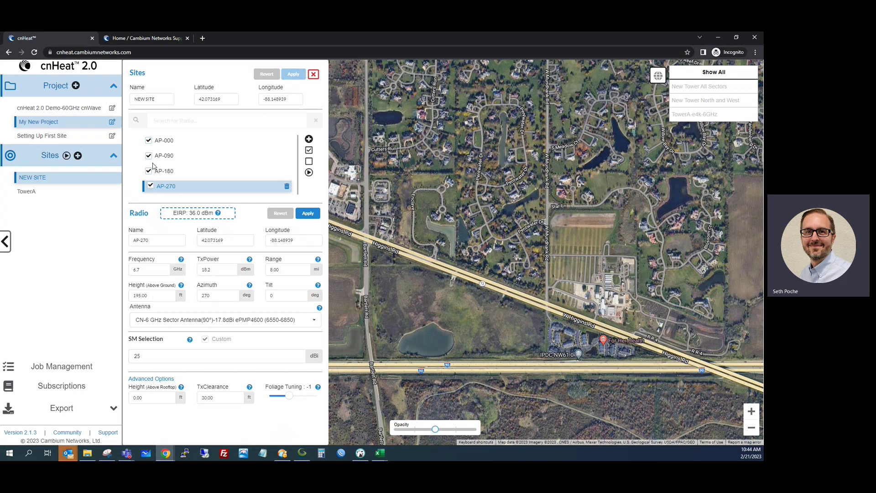
pyautogui.click(151, 186)
# Submit prediction 'New Tower North and West Neg1' for AP-000, AP-090, AP-270, then close the site editor
pyautogui.click(149, 173)
pyautogui.click(150, 186)
pyautogui.click(308, 173)
pyautogui.click(326, 229)
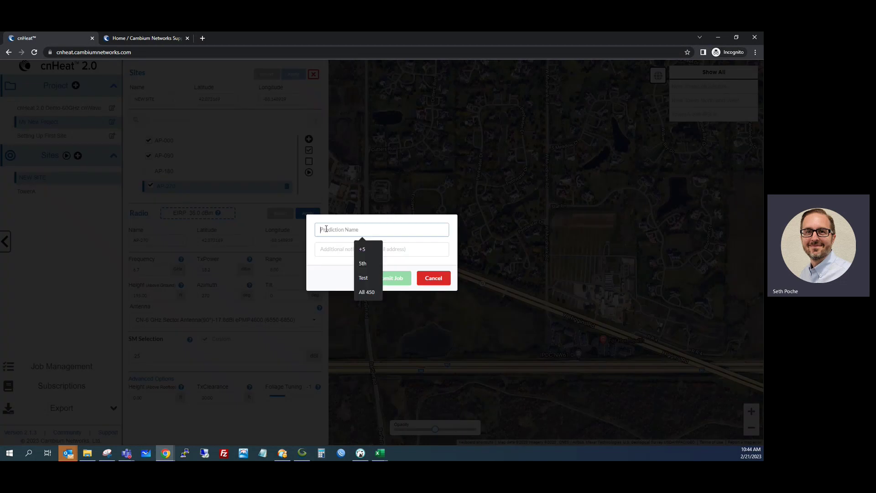
pyautogui.write('New T')
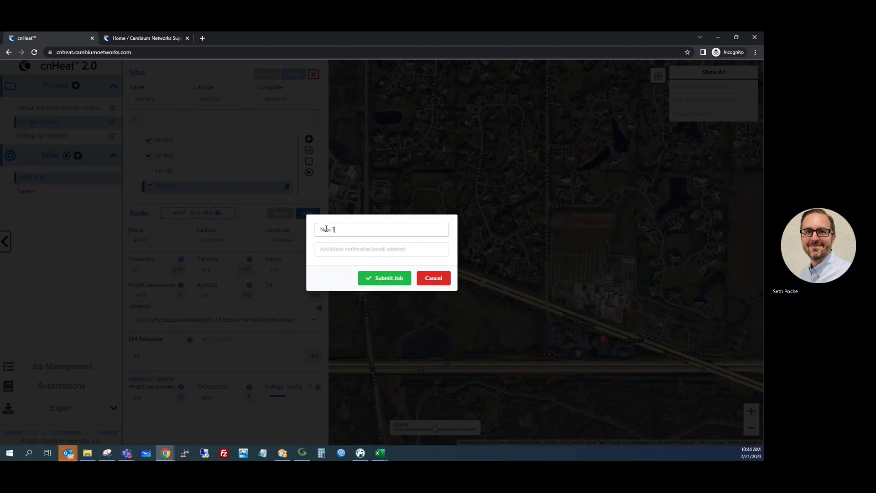
pyautogui.write('ower North and West')
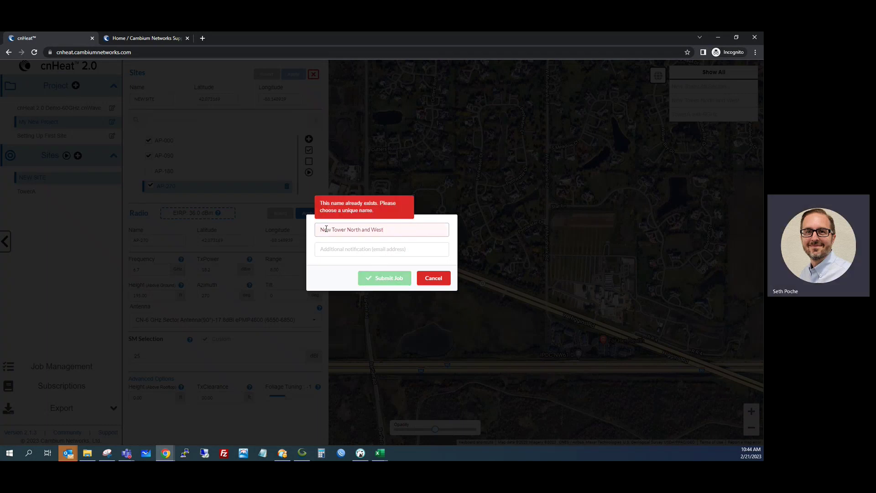
pyautogui.write(' Neg1')
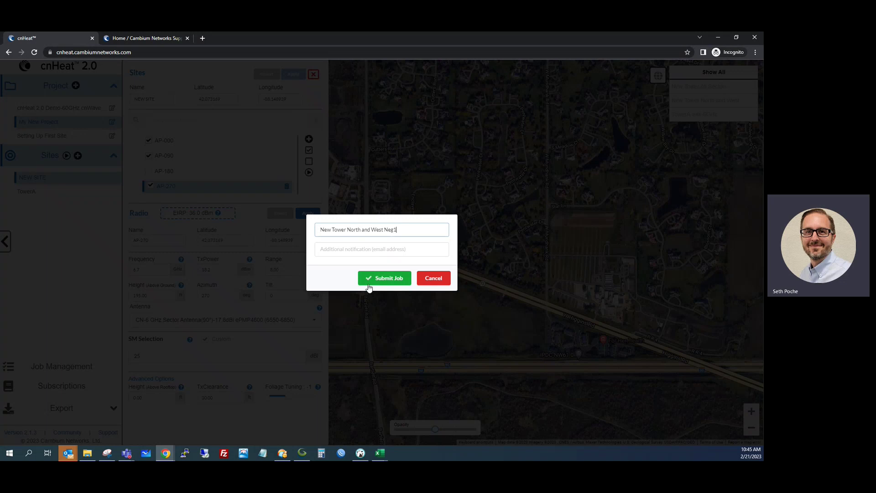
pyautogui.click(383, 278)
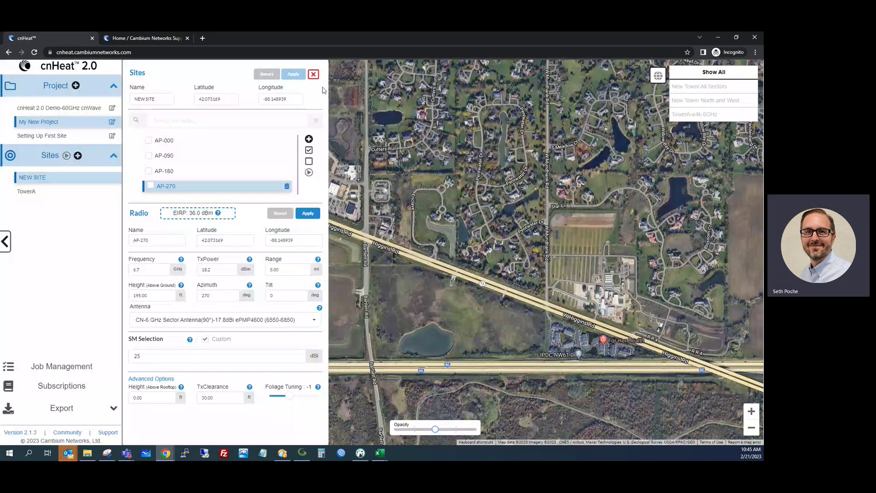
pyautogui.click(313, 74)
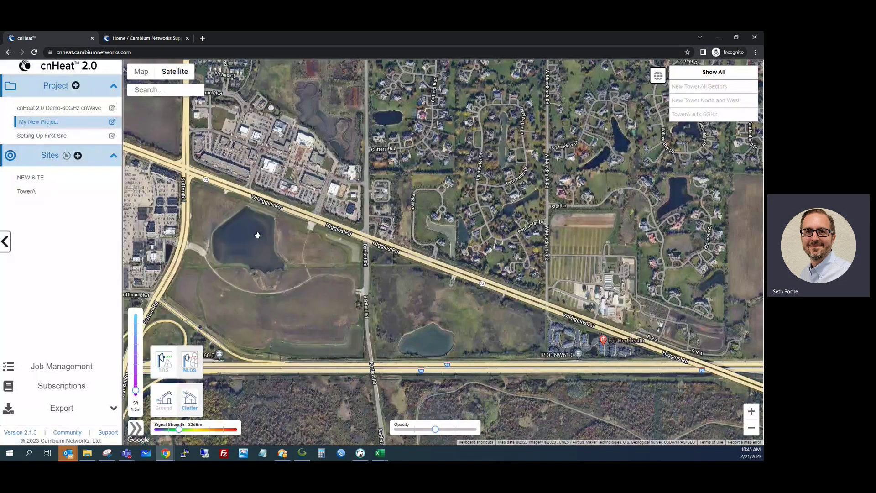
# Cancel the New Tower North and West Neg1 job in Job Management and return to the map
pyautogui.click(67, 370)
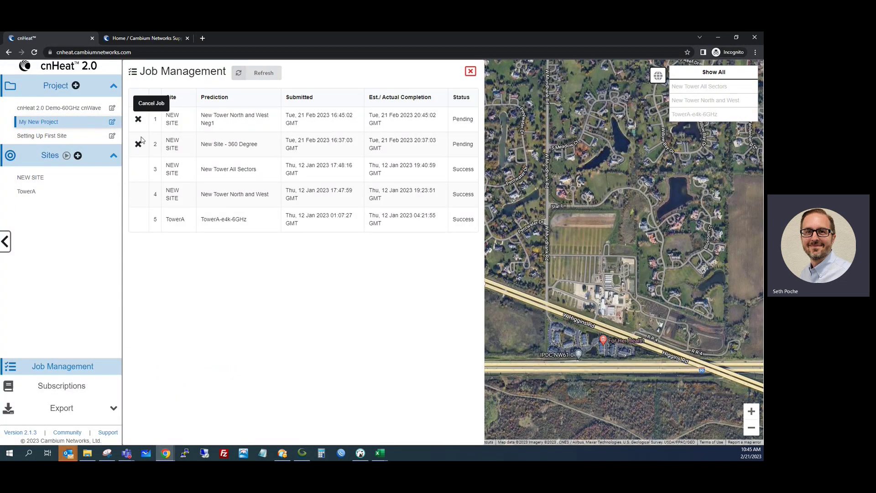
pyautogui.click(137, 122)
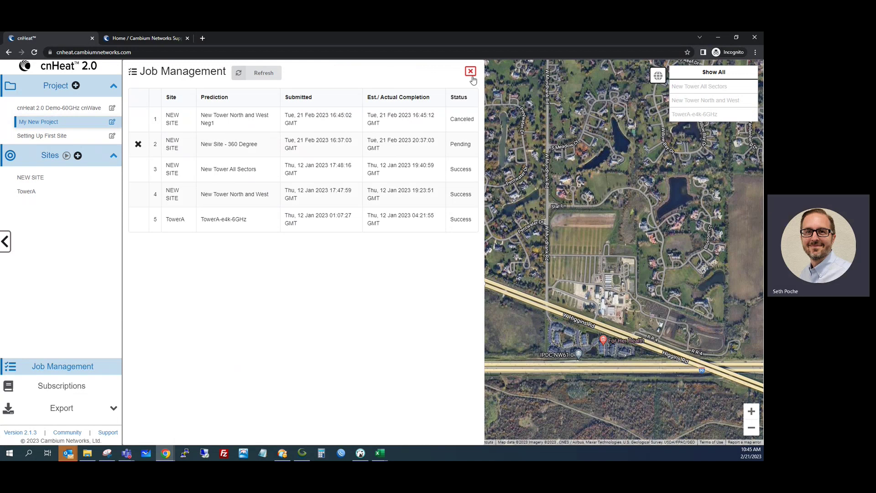
pyautogui.click(471, 72)
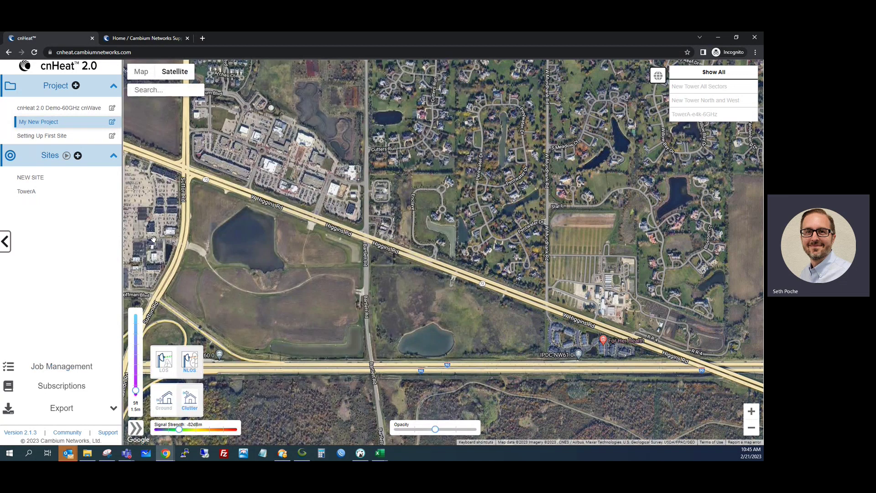
# Zoom the map out and open My New Project's settings with its admin user and three predictions
pyautogui.scroll(-2, 619, 260)
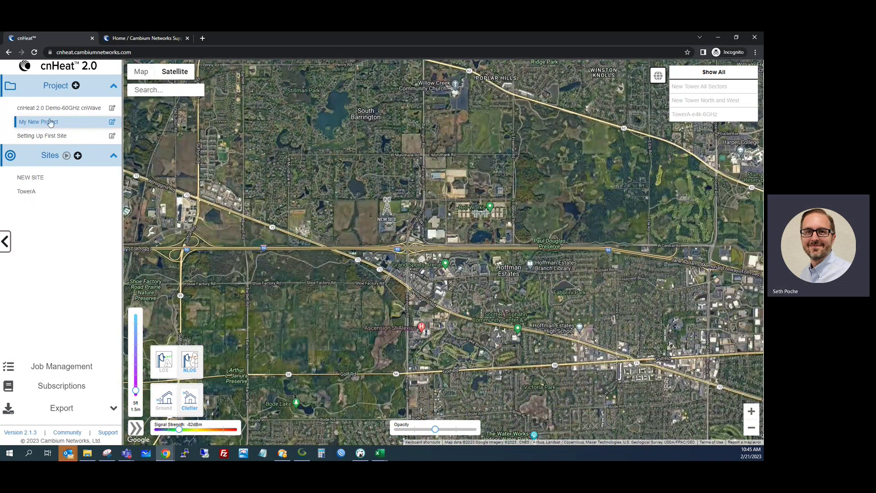
pyautogui.click(112, 122)
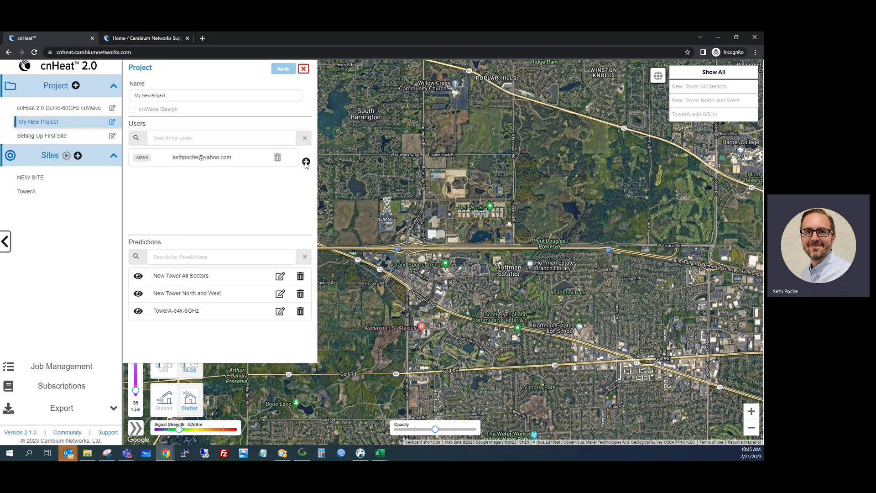
# Try adding a company e-mail address as an ADMIN user, which is rejected
pyautogui.click(306, 162)
pyautogui.click(336, 230)
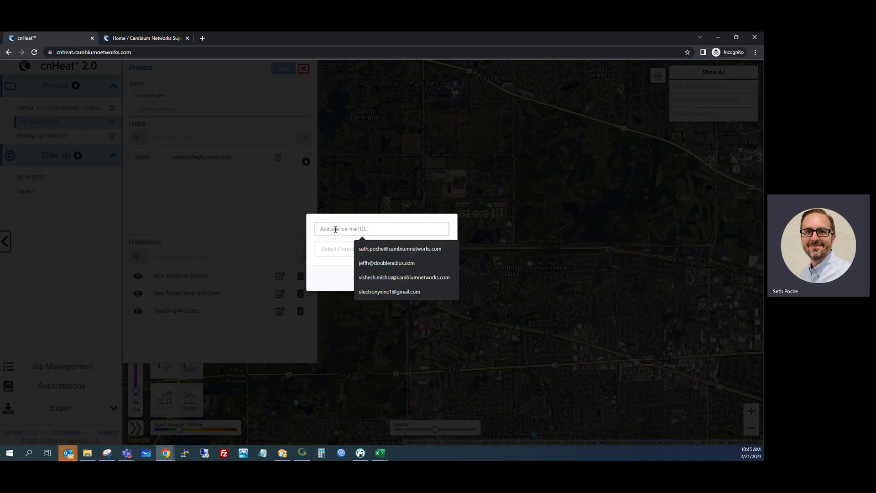
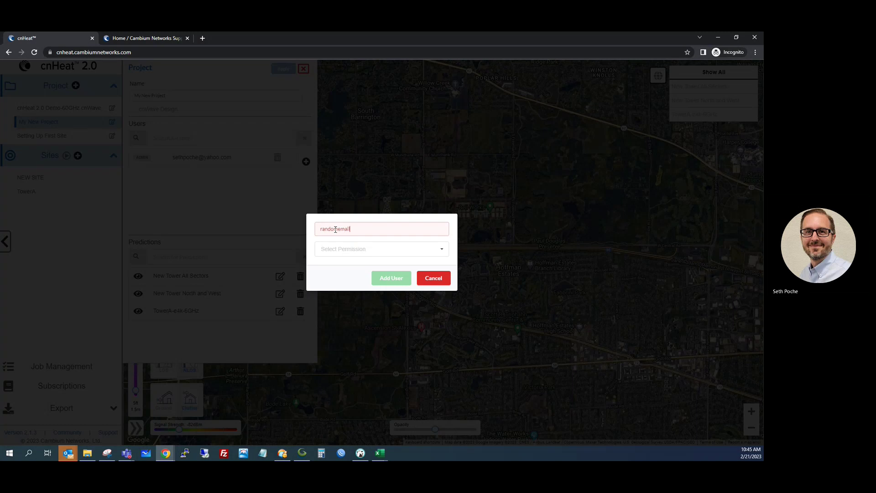
pyautogui.click(413, 248)
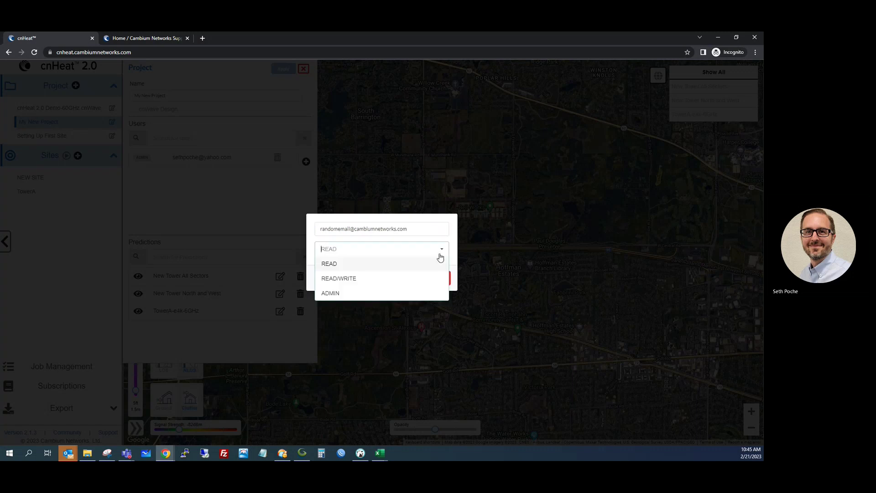
pyautogui.click(358, 294)
pyautogui.click(381, 279)
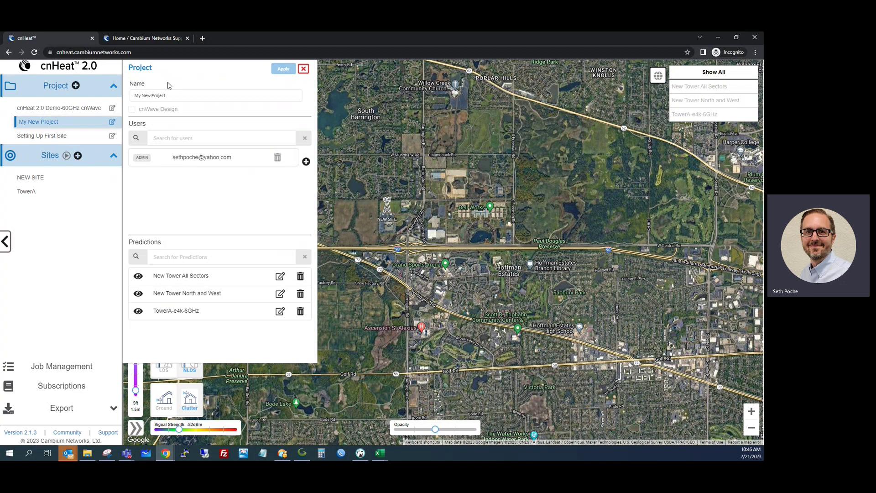
# Add a colleague's company e-mail address as a new project user with READ permission
pyautogui.click(306, 161)
pyautogui.click(335, 231)
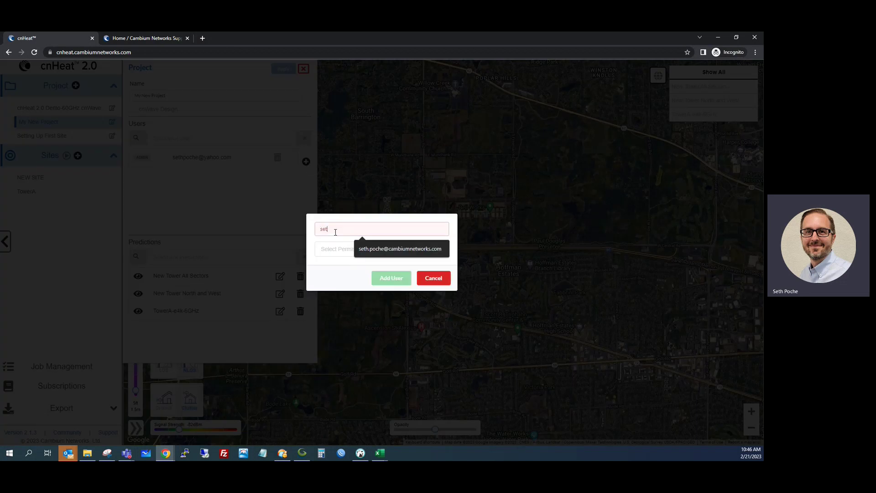
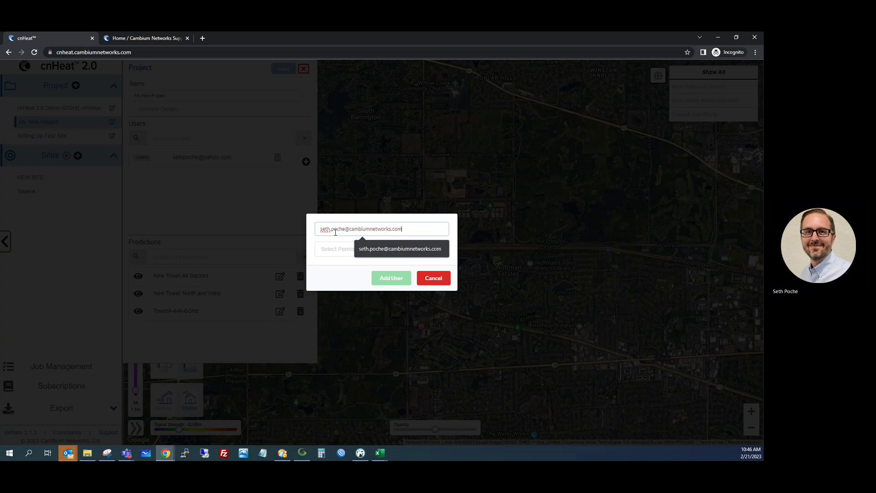
pyautogui.press('Tab')
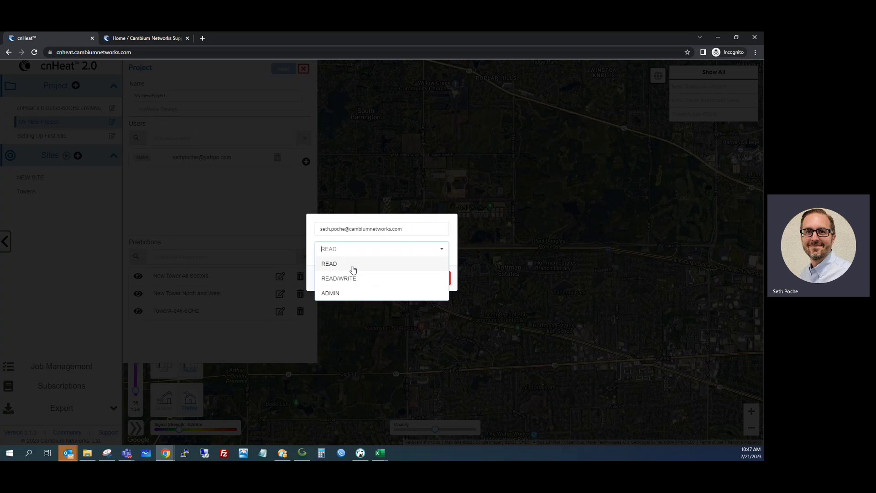
pyautogui.click(353, 265)
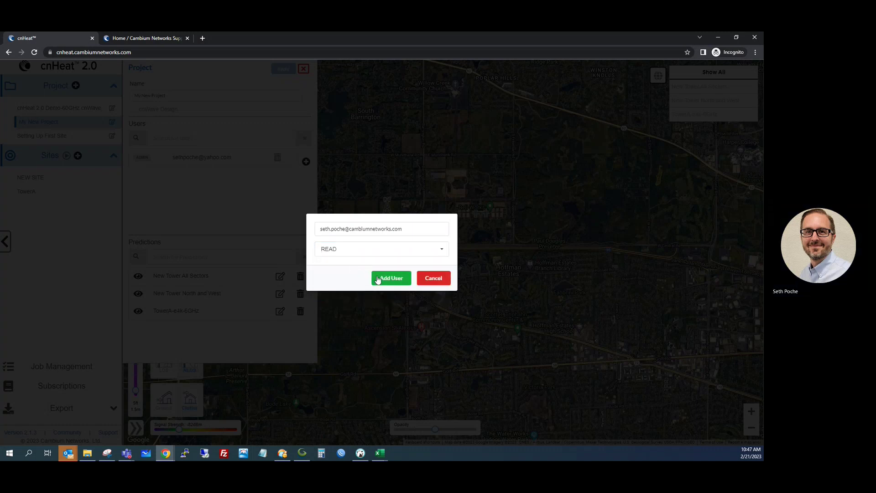
pyautogui.click(377, 279)
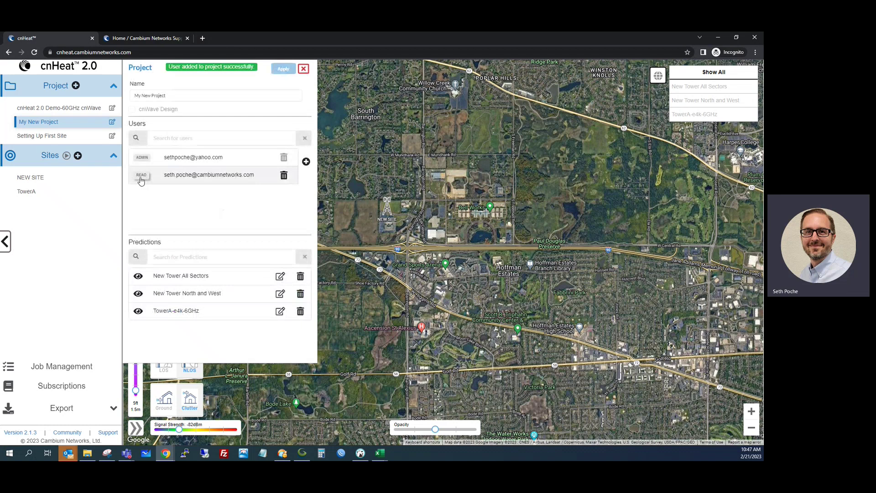
# Change the new user's permission to READ/WRITE and save it
pyautogui.click(141, 177)
pyautogui.click(414, 258)
pyautogui.click(396, 275)
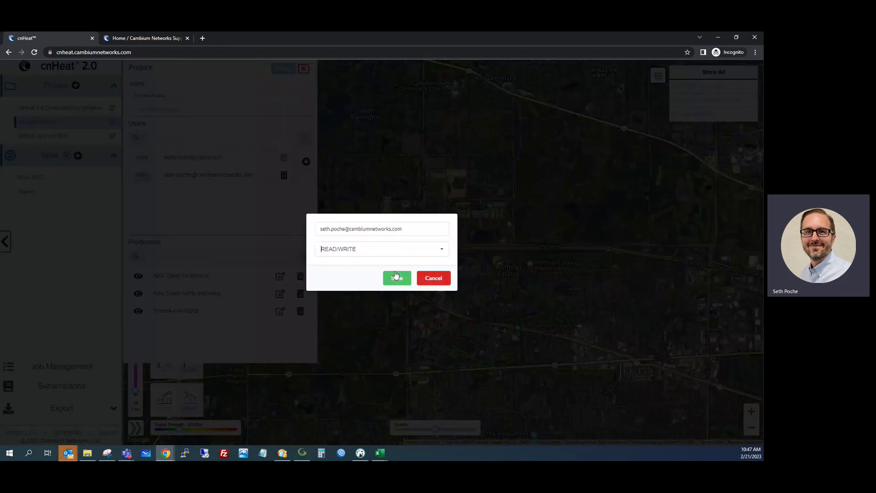
pyautogui.click(396, 279)
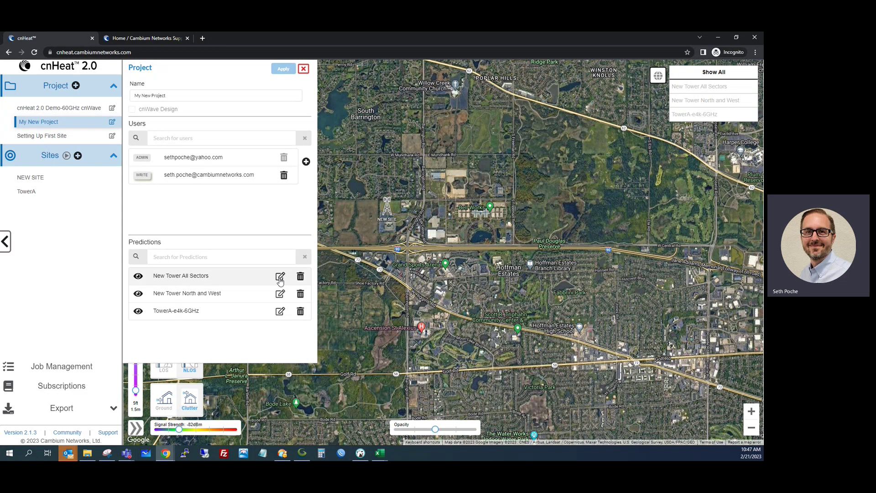
# Rename New Tower All Sectors to 'Tower All Sectors' and stop showing New Tower North and West to all users
pyautogui.click(280, 277)
pyautogui.moveTo(172, 280); pyautogui.dragTo(151, 283)
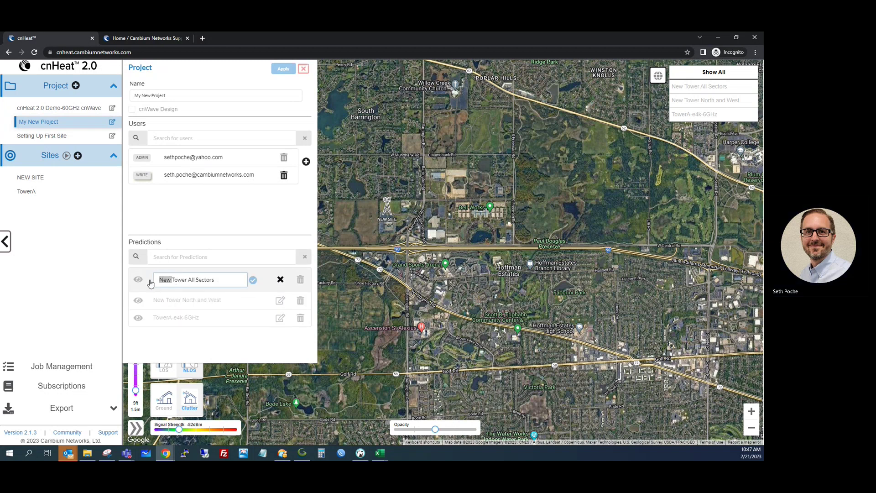
pyautogui.press('BackSpace')
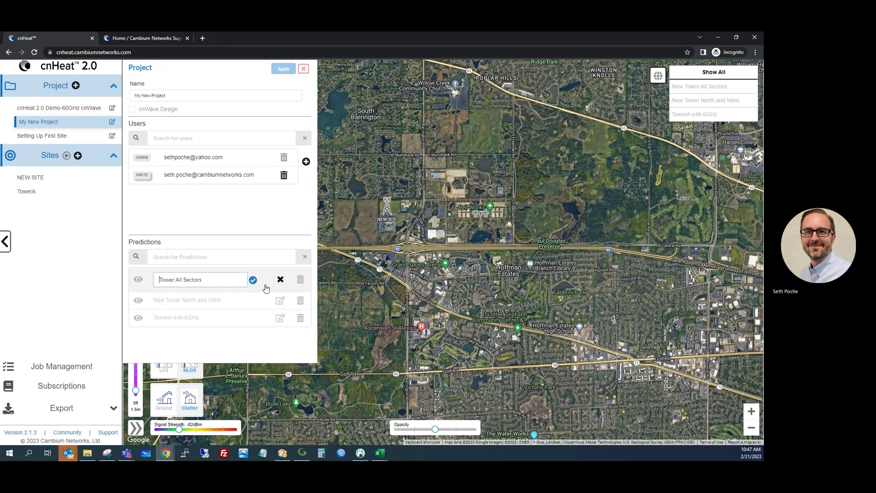
pyautogui.click(253, 280)
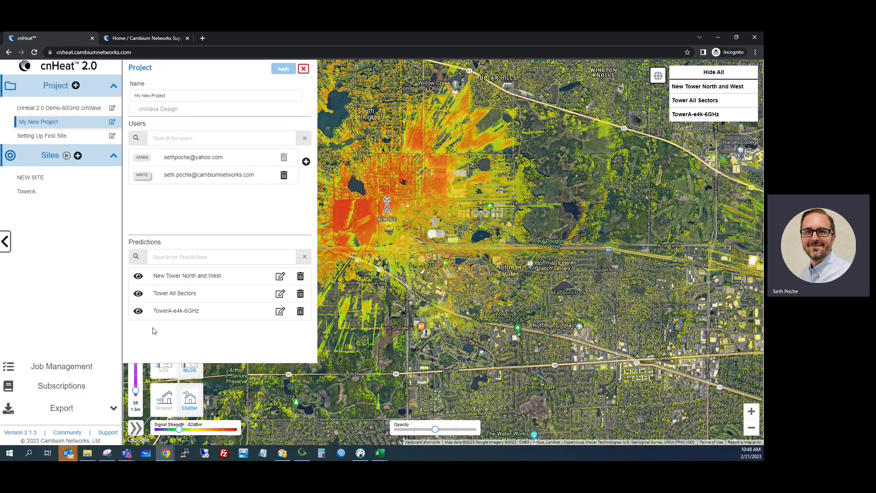
pyautogui.click(138, 277)
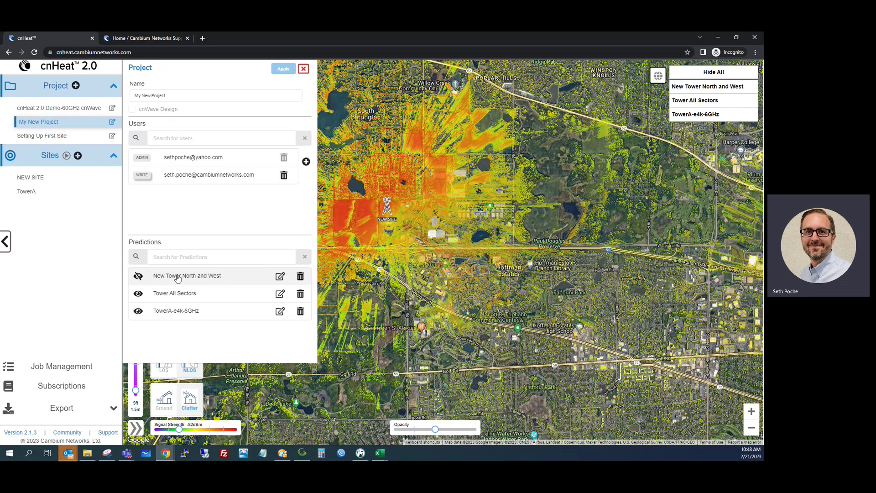
# Count New Tower North and West's buildings at -70 dBm, 2 ft SM height: 563 LOS, 856 NLOS
pyautogui.click(177, 279)
pyautogui.click(361, 93)
pyautogui.write('-70')
pyautogui.click(368, 118)
pyautogui.write('2')
pyautogui.moveTo(342, 95); pyautogui.dragTo(326, 92)
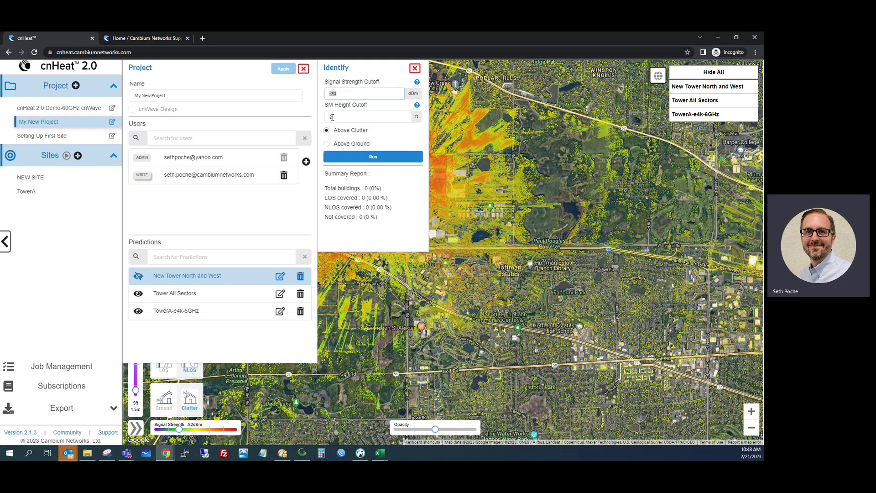
pyautogui.click(346, 156)
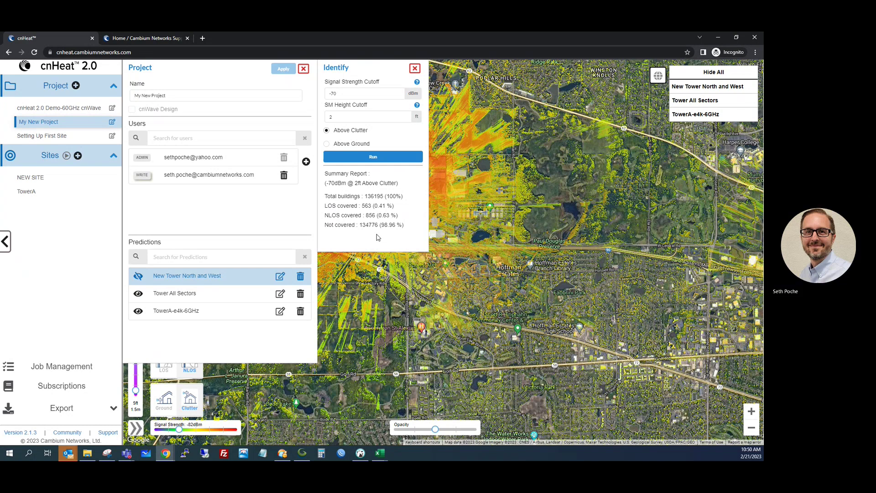
pyautogui.click(414, 69)
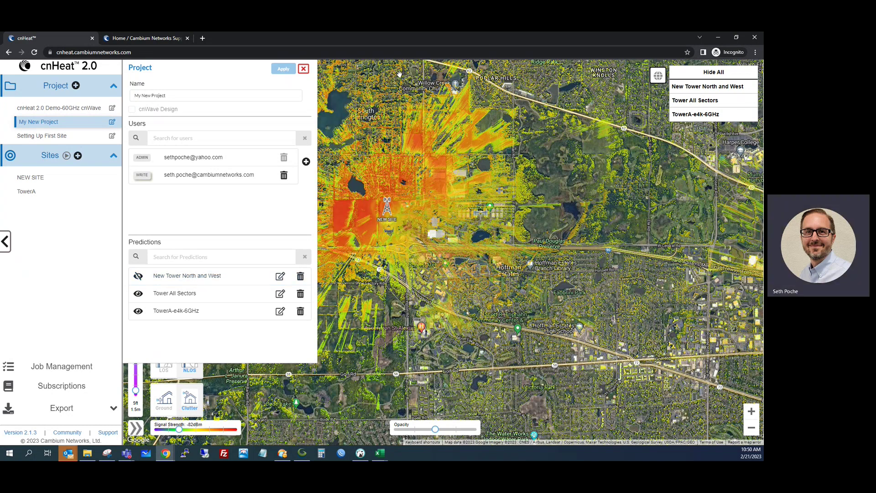
# Open the Coverage (477/BDC) export and begin defining a new job
pyautogui.click(303, 68)
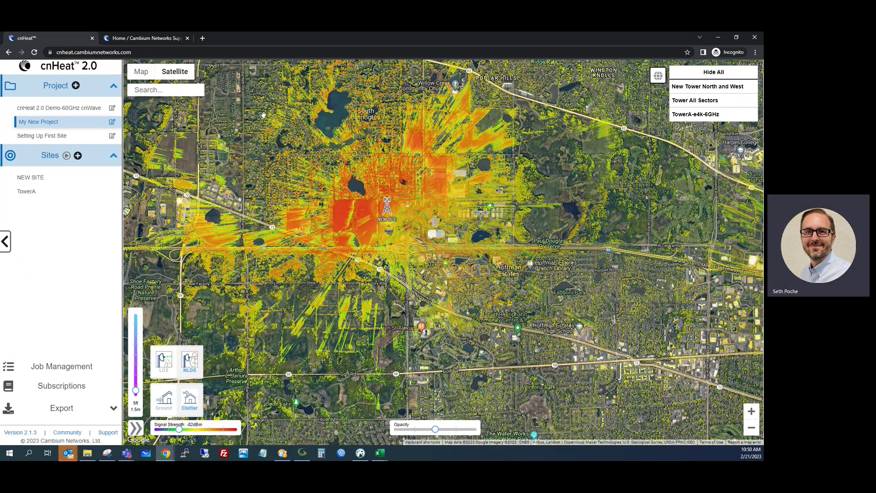
pyautogui.click(64, 412)
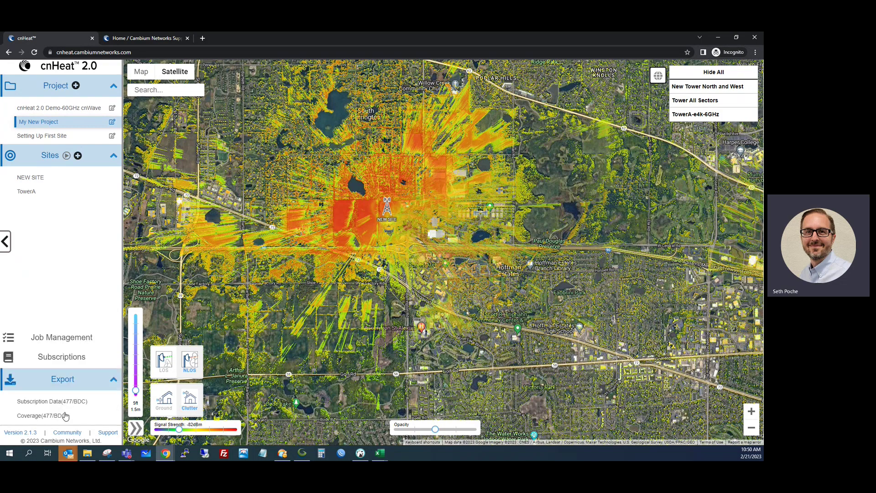
pyautogui.click(56, 413)
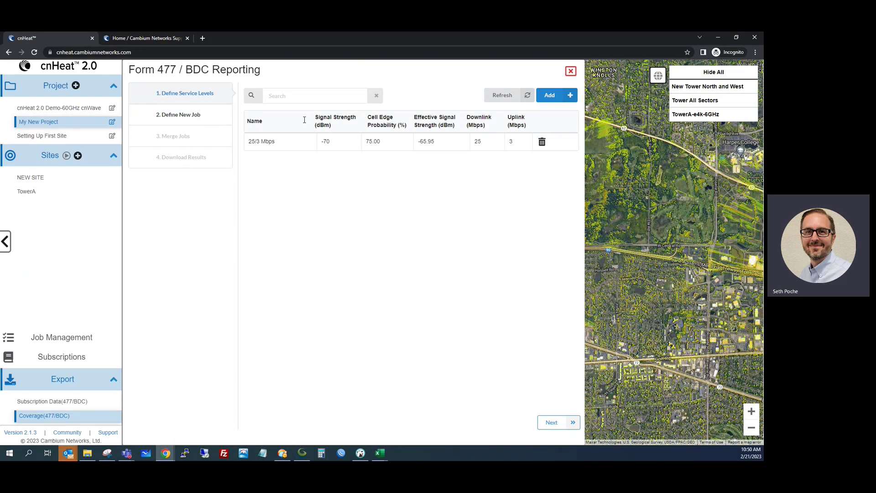
pyautogui.click(210, 118)
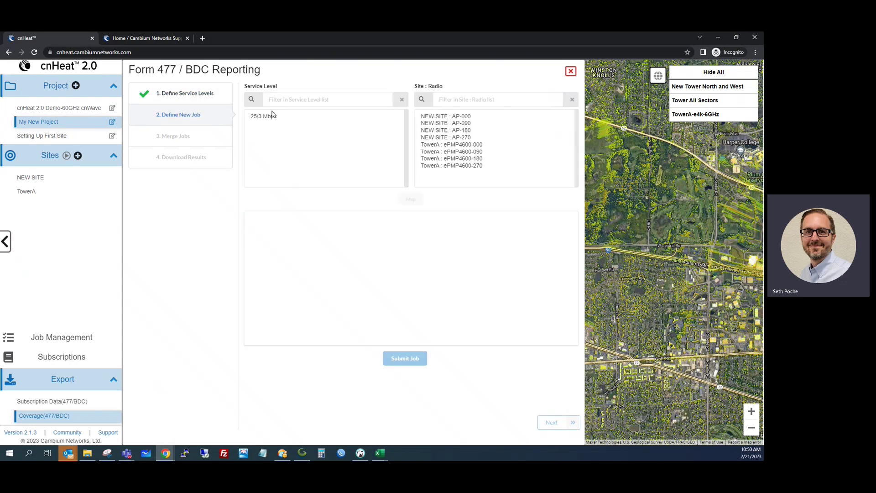
# Map the 25/3 Mbps service level to TowerA's ePMP4600-000 and ePMP4600-180 radios
pyautogui.click(272, 116)
pyautogui.click(449, 145)
pyautogui.keyDown('ctrl'); pyautogui.click(451, 158); pyautogui.keyUp('ctrl')
pyautogui.click(412, 200)
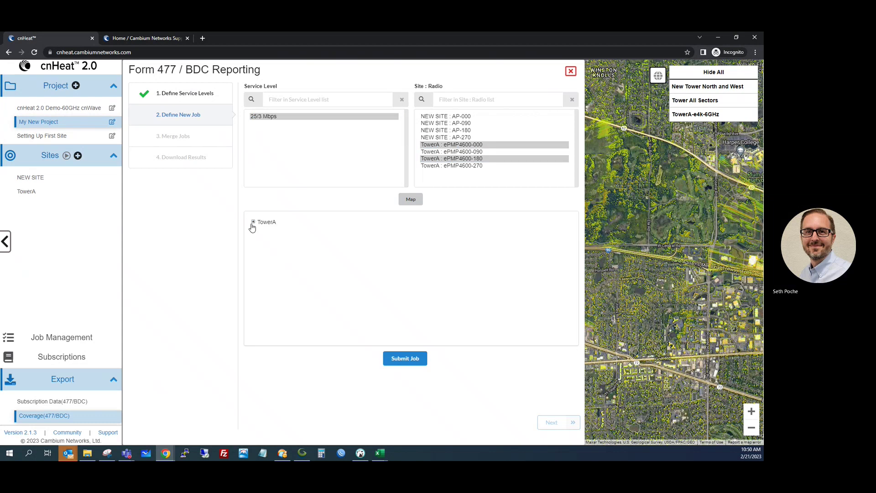
pyautogui.click(253, 222)
pyautogui.click(259, 231)
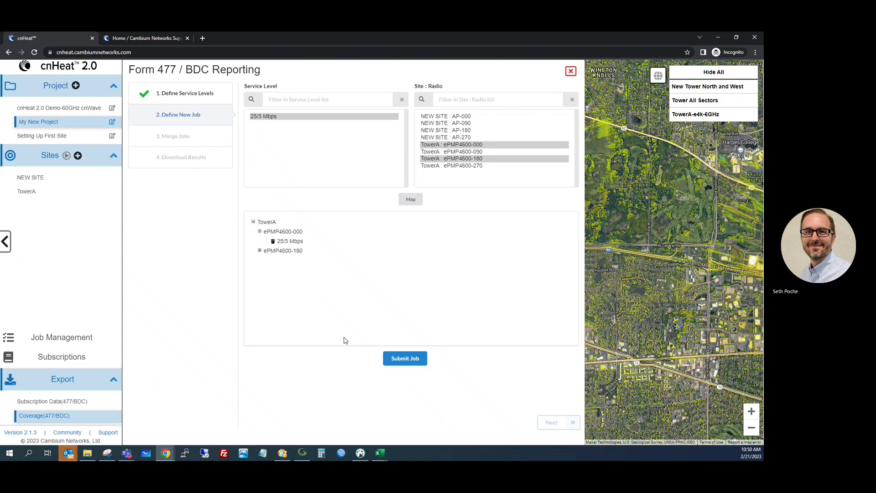
# Look over the job submission form's provider ID and brand name fields, then cancel it
pyautogui.click(390, 360)
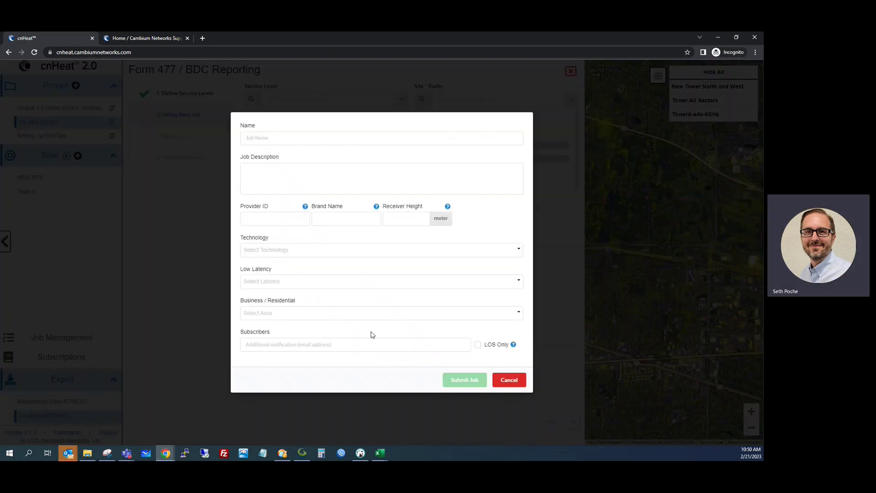
pyautogui.click(274, 217)
pyautogui.click(353, 220)
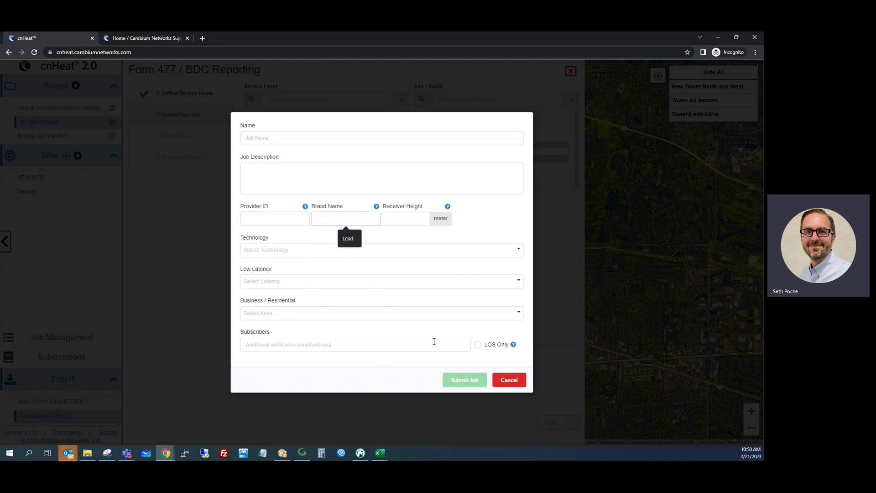
pyautogui.click(509, 380)
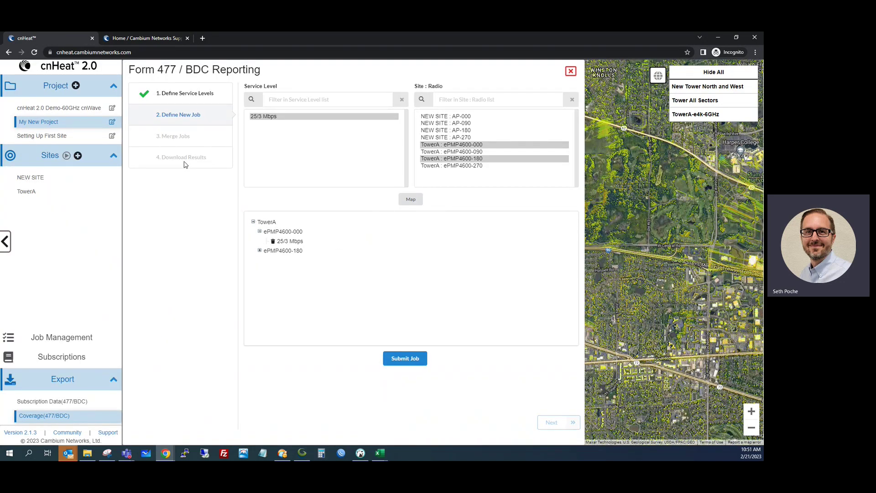
# Review the Subscription Data (477/BDC) export form, then close it to show the map
pyautogui.click(570, 71)
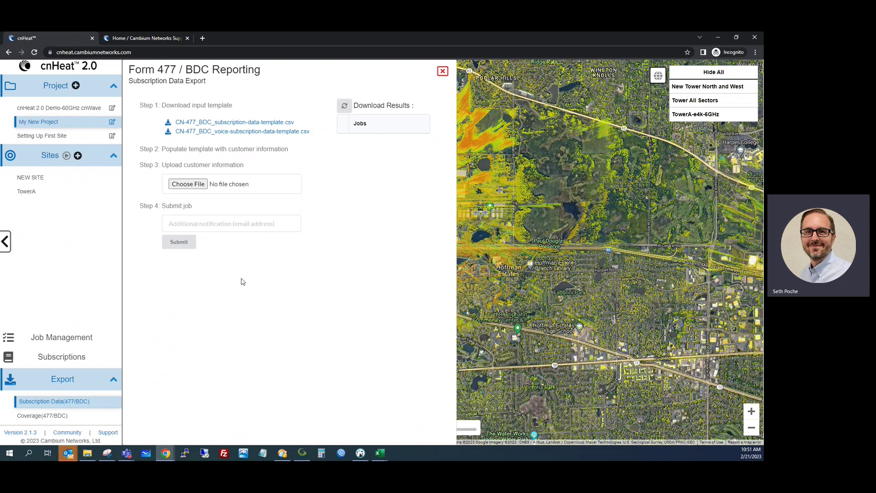
pyautogui.click(442, 72)
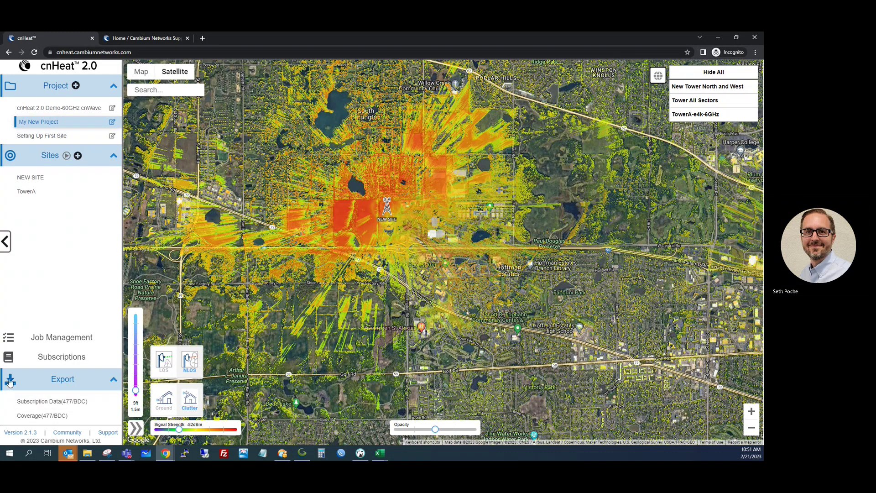
# In the site subscriptions list, start a Macro Site 12 Months renewal for an inactive site, then cancel
pyautogui.click(67, 360)
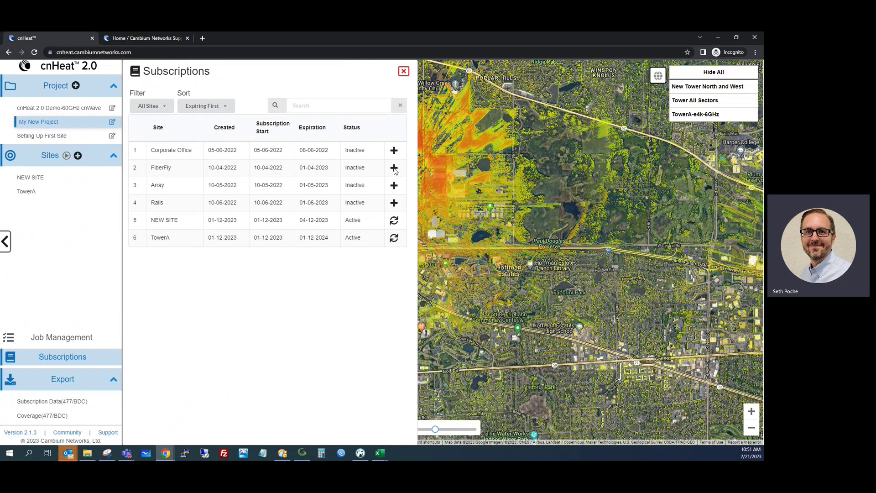
pyautogui.click(395, 151)
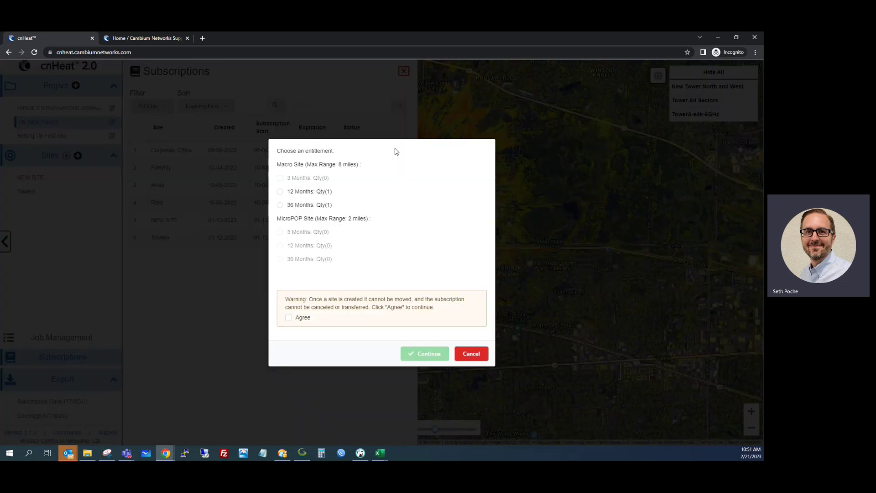
pyautogui.click(280, 192)
pyautogui.click(465, 356)
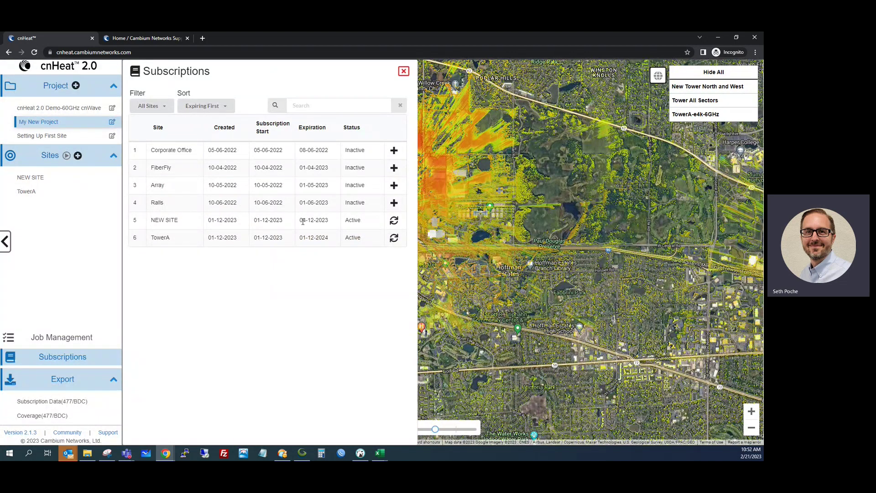
# Extend NEW SITE's subscription with the Macro Site 12 Months entitlement, accepting the terms
pyautogui.click(393, 222)
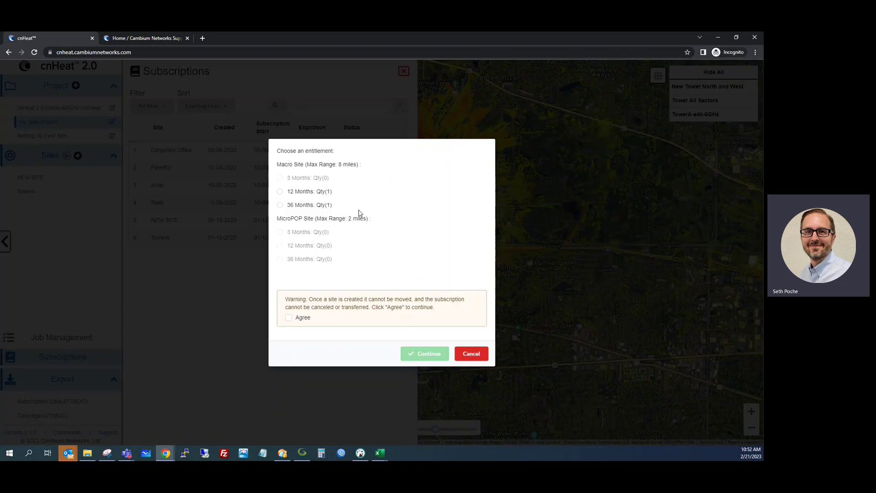
pyautogui.click(281, 192)
pyautogui.click(289, 319)
pyautogui.click(420, 354)
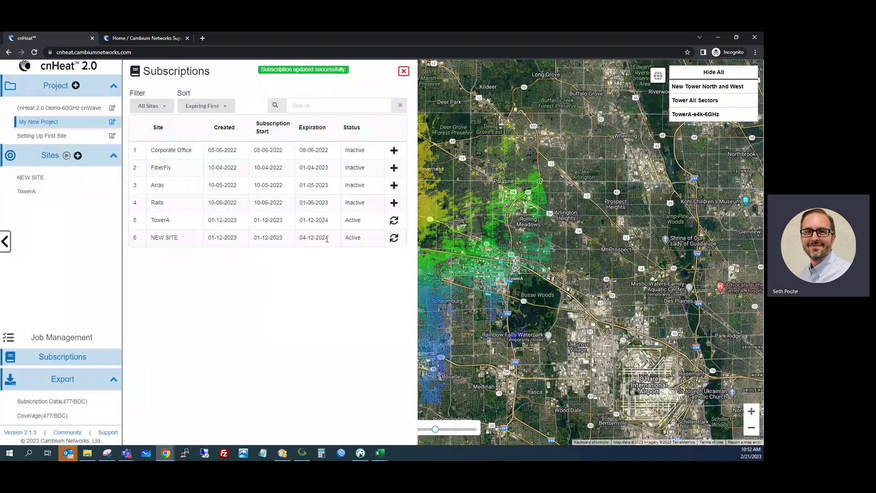
# Check NEW SITE's new 04-12-2024 expiry, close the list, then start and cancel adding a site
pyautogui.moveTo(328, 238); pyautogui.dragTo(299, 239)
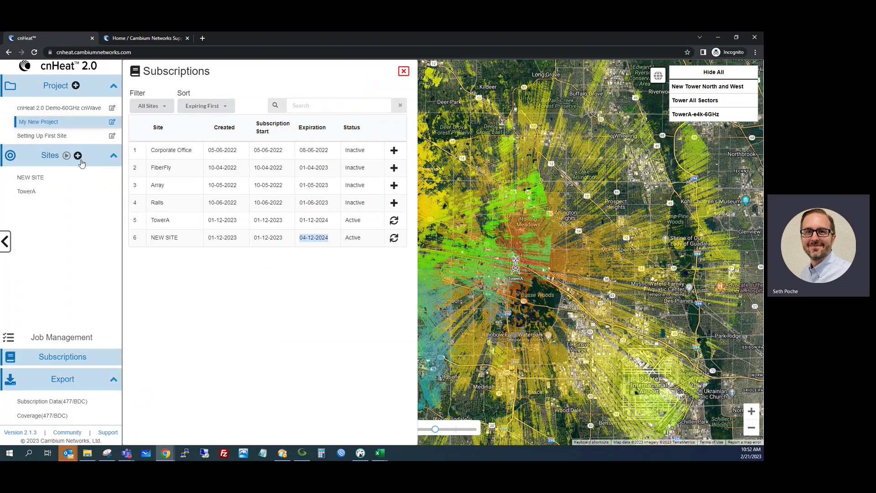
pyautogui.click(404, 71)
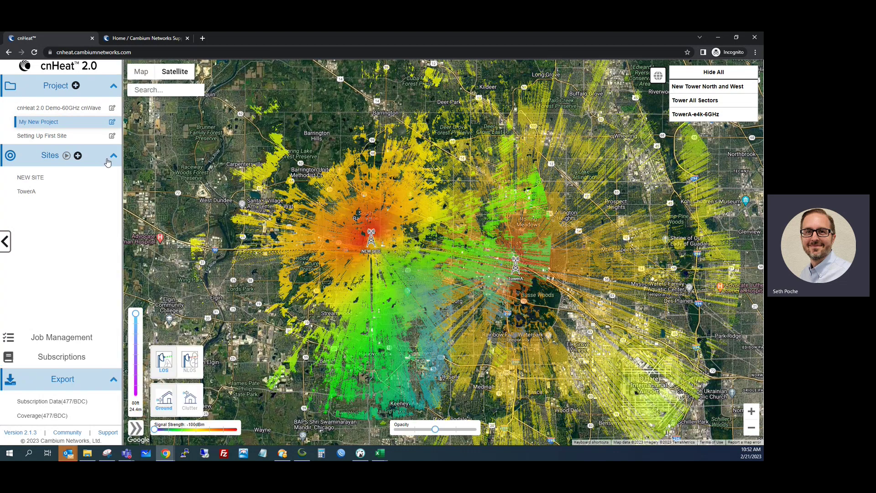
pyautogui.click(77, 155)
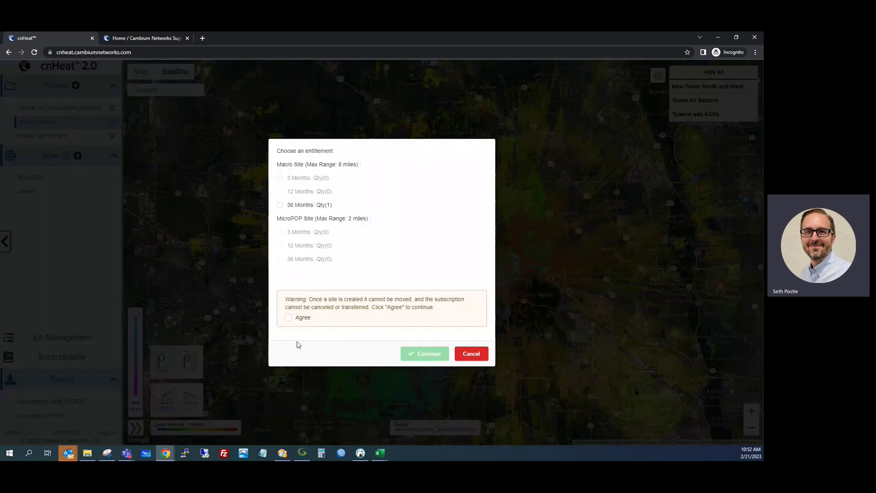
pyautogui.click(472, 354)
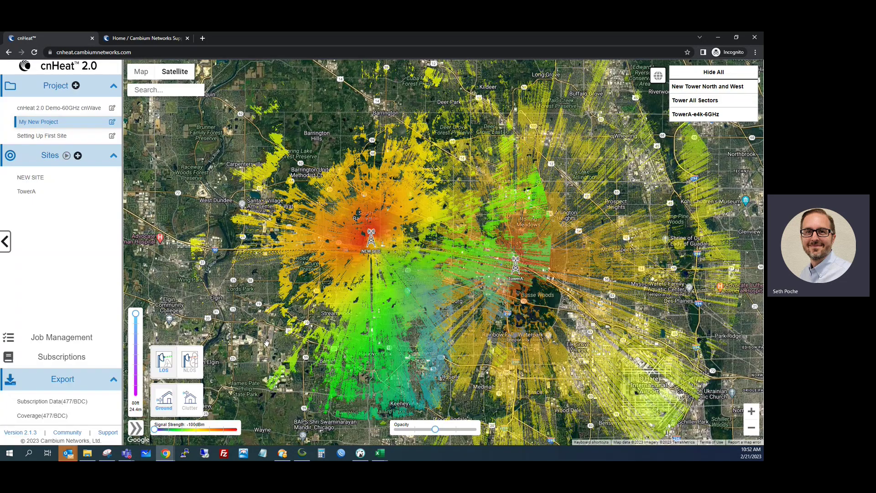